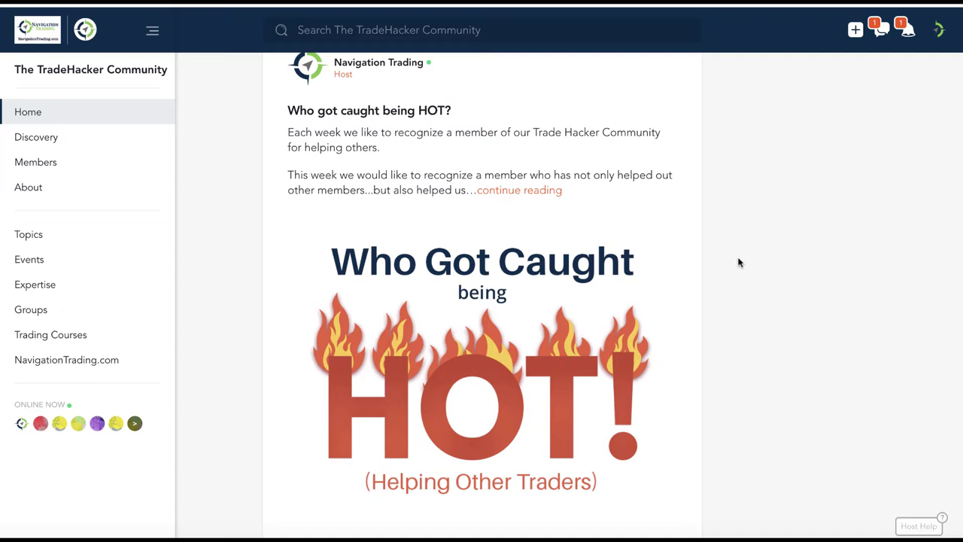
Open the full "Who got caught being HOT?" post and highlight the tickers /ZN, TLT and IEF in its text
left_click(551, 191)
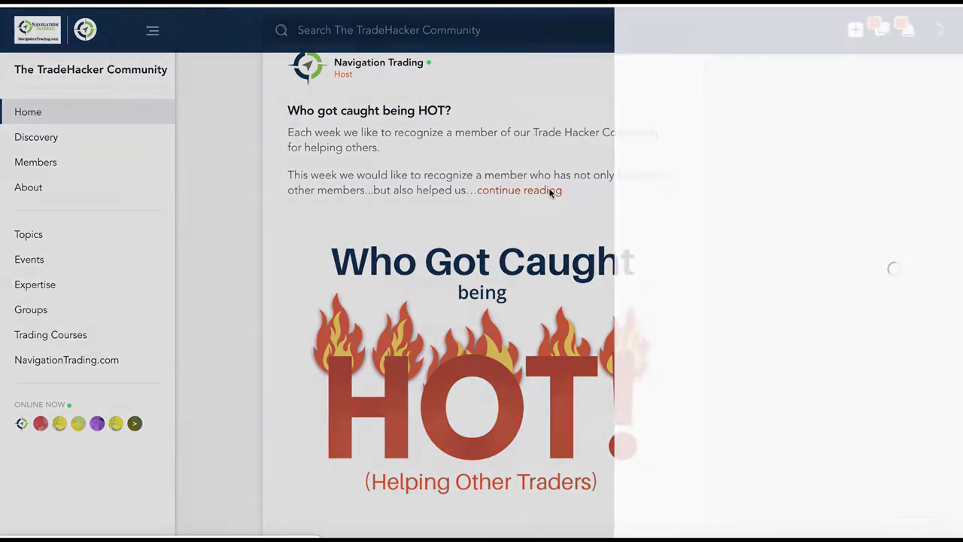
scroll(557, 346, "down", 6)
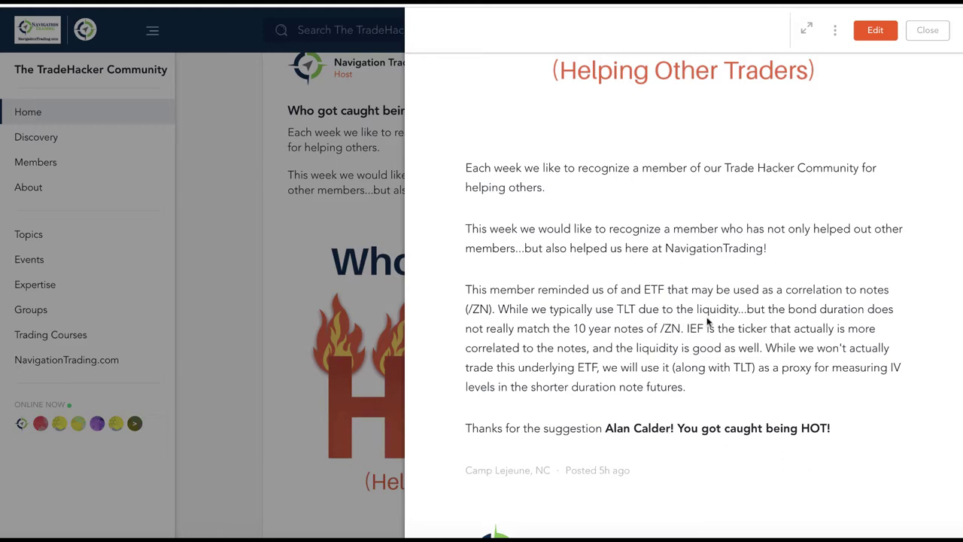
left_click_drag(687, 331, 705, 328)
left_click(701, 346)
left_click_drag(660, 329, 681, 329)
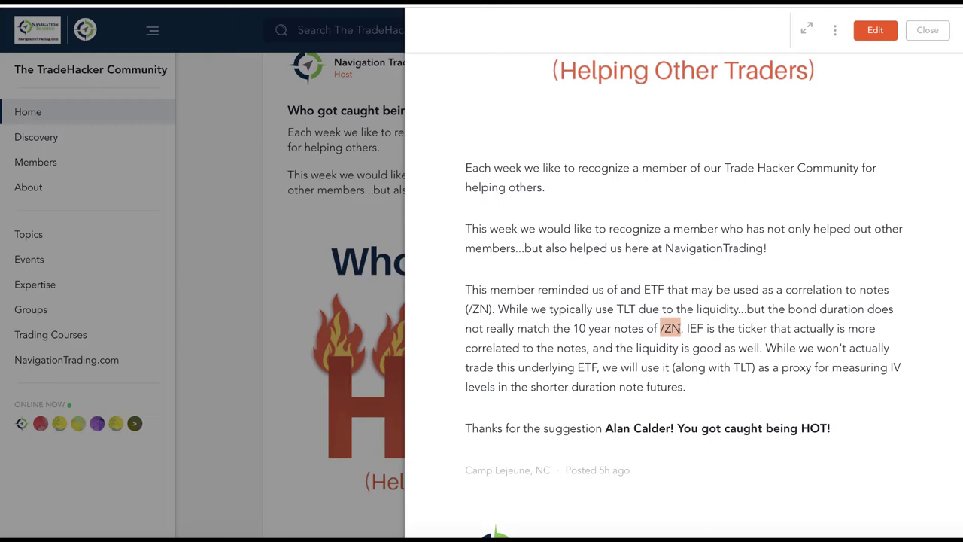
left_click_drag(615, 308, 636, 308)
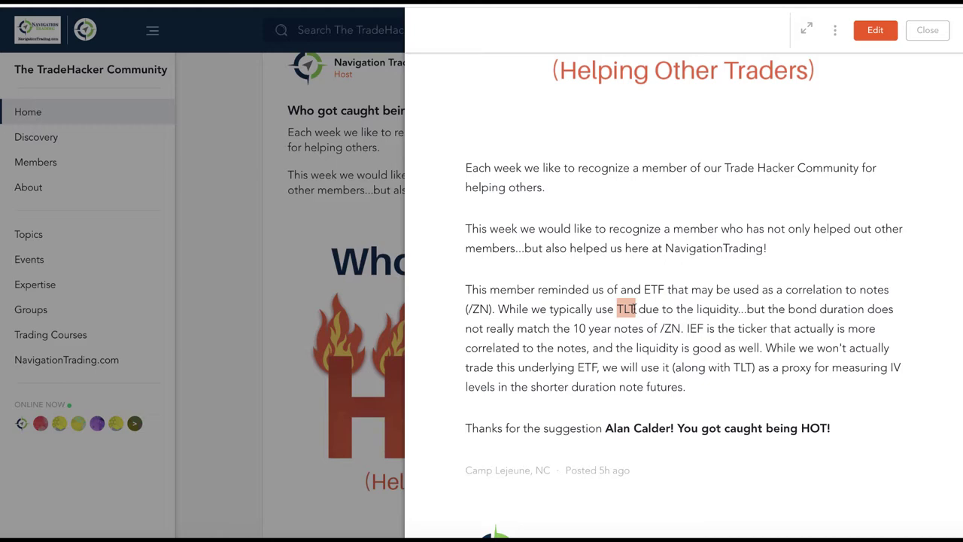
left_click_drag(686, 328, 704, 329)
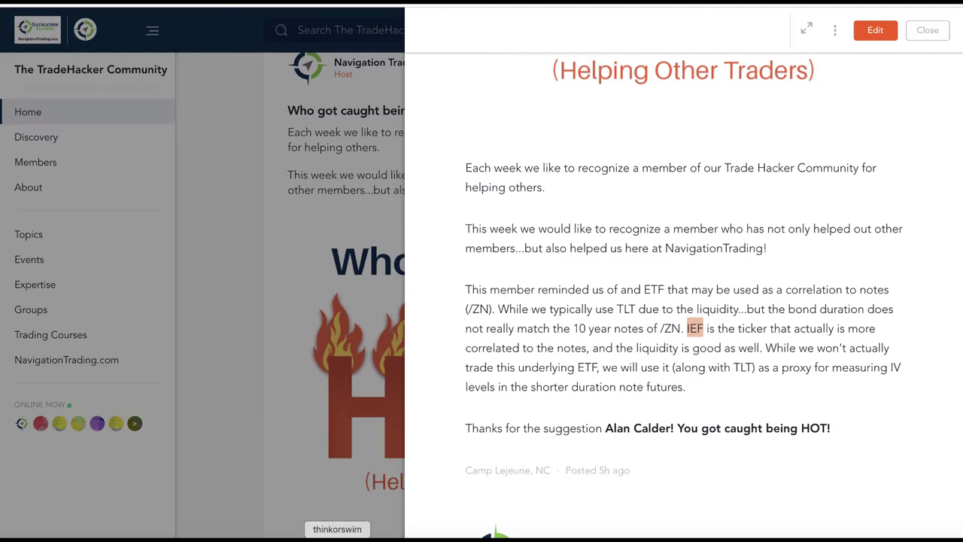
Switch to thinkorswim, examine IEF's 15 MAR 19 option chain around the current strikes, and show IEF's price chart
left_click(337, 539)
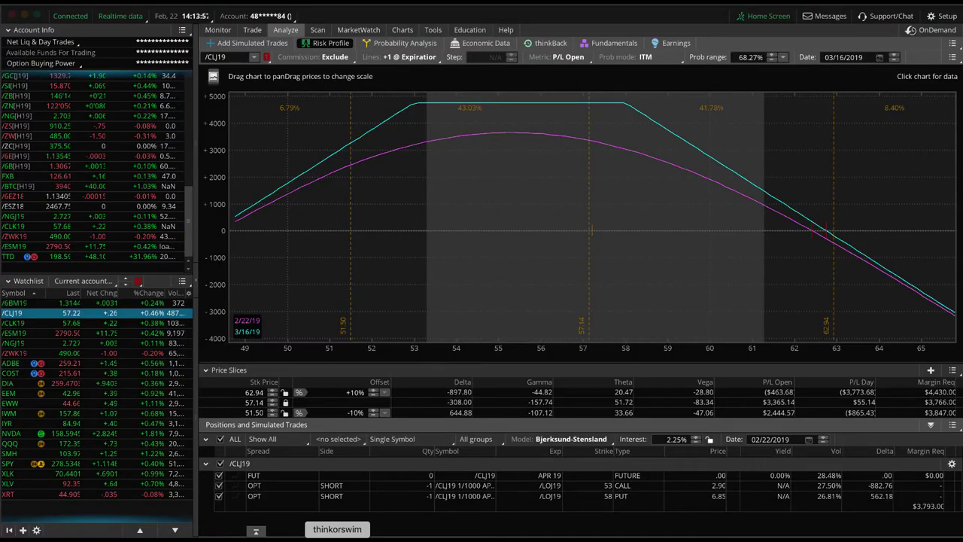
scroll(113, 145, "down", 10)
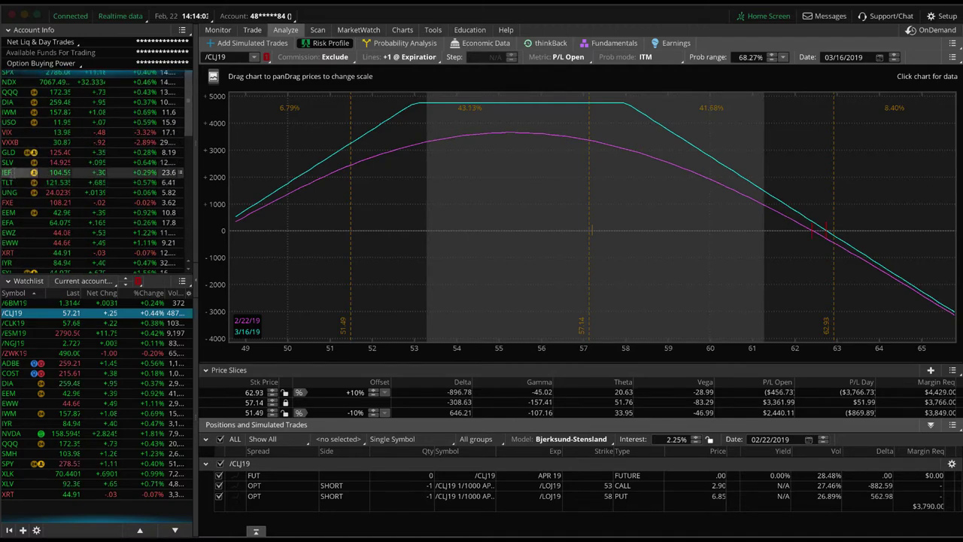
left_click(15, 172)
left_click(252, 30)
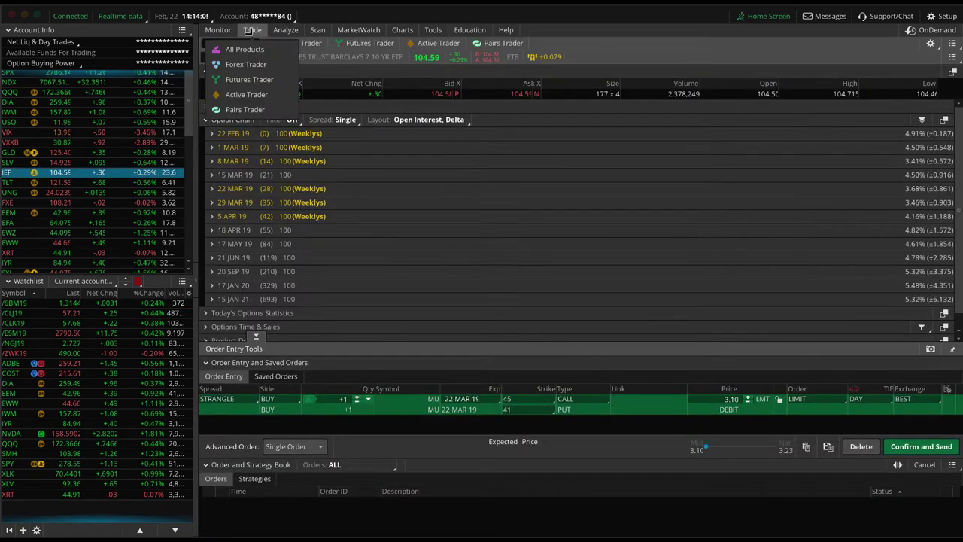
left_click(212, 174)
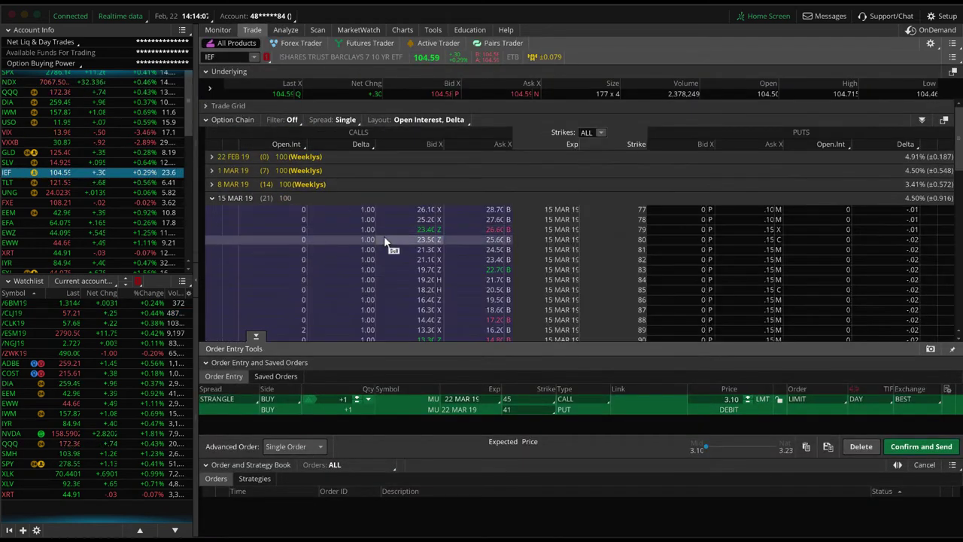
scroll(384, 241, "down", 10)
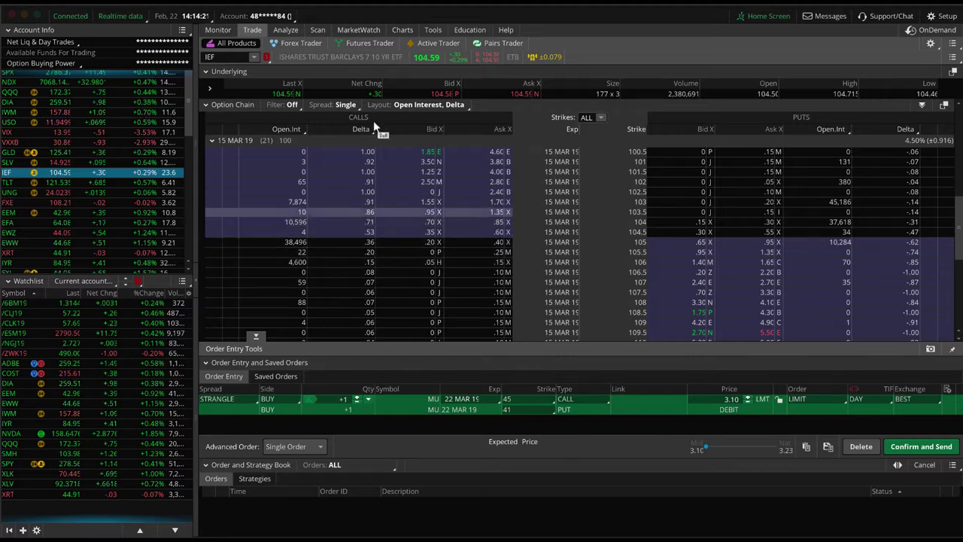
left_click(402, 29)
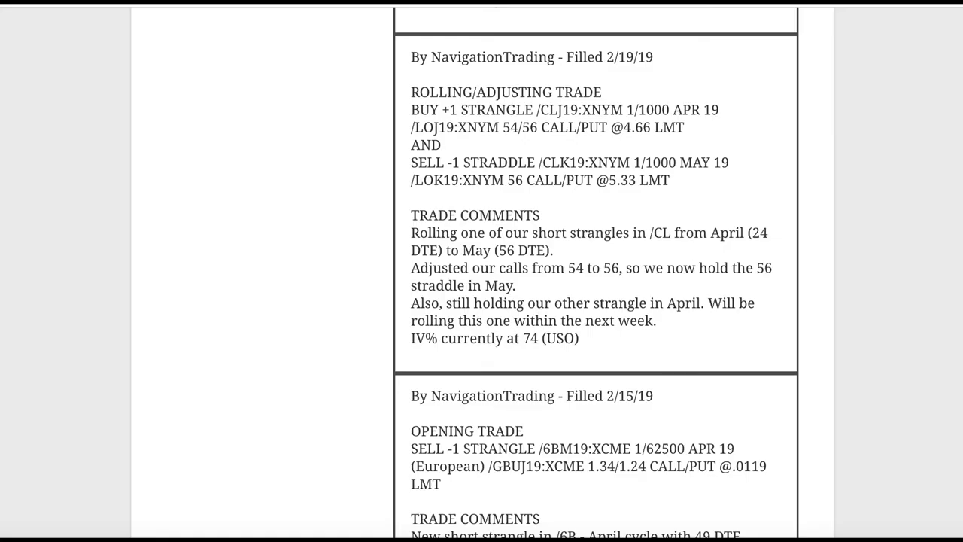
Find the 2/19/19 crude oil rolling trade in the alerts and highlight /CLJ19 and the "54 to 56" call adjustment
scroll(413, 358, "down", 1)
scroll(413, 358, "up", 2)
scroll(412, 352, "up", 2)
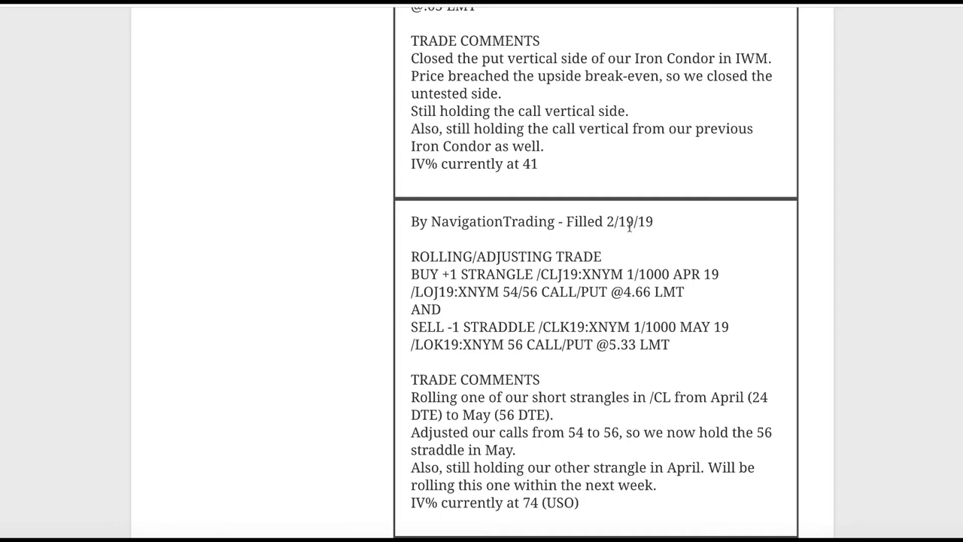
left_click_drag(536, 275, 561, 275)
left_click(568, 432)
left_click_drag(568, 432, 622, 435)
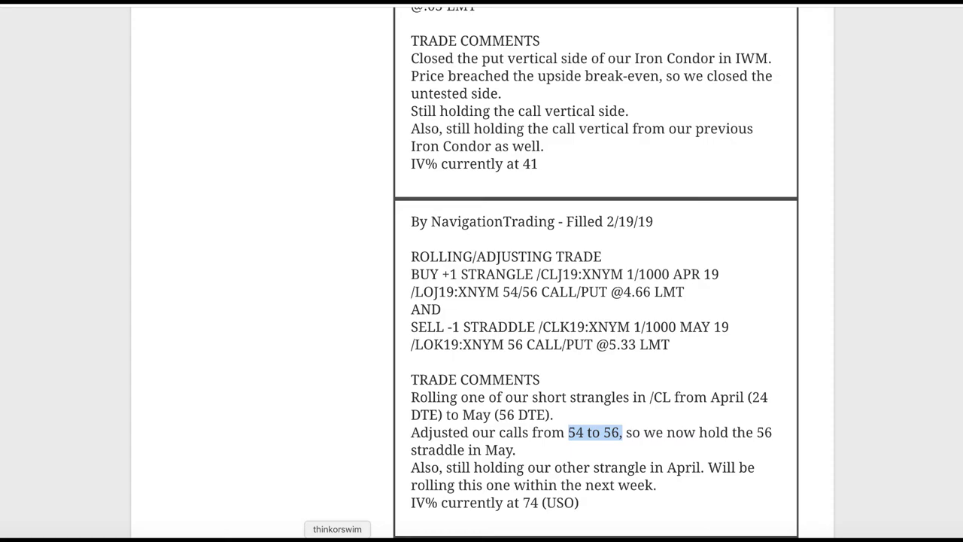
Switch to thinkorswim and view the risk profile and price chart of /CLK19
left_click(337, 537)
left_click(114, 326)
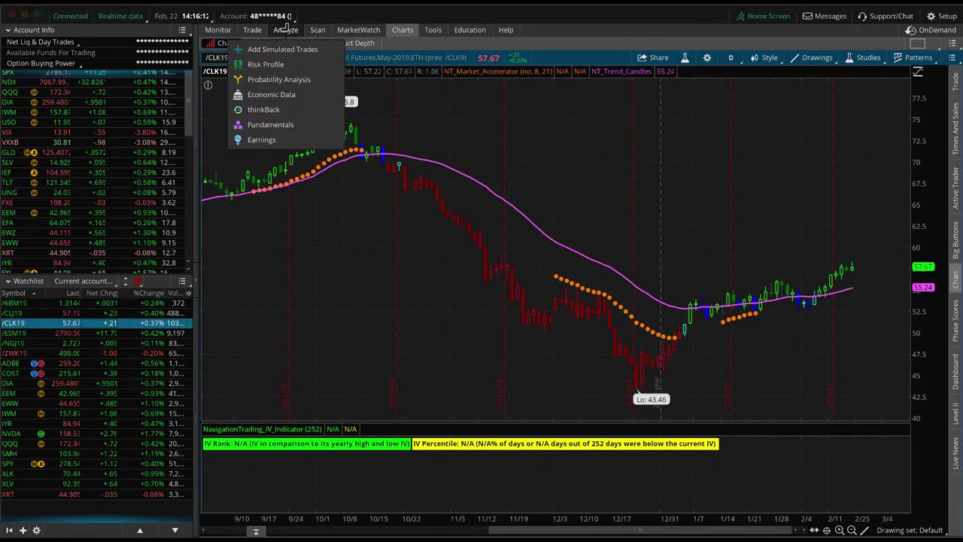
left_click(286, 30)
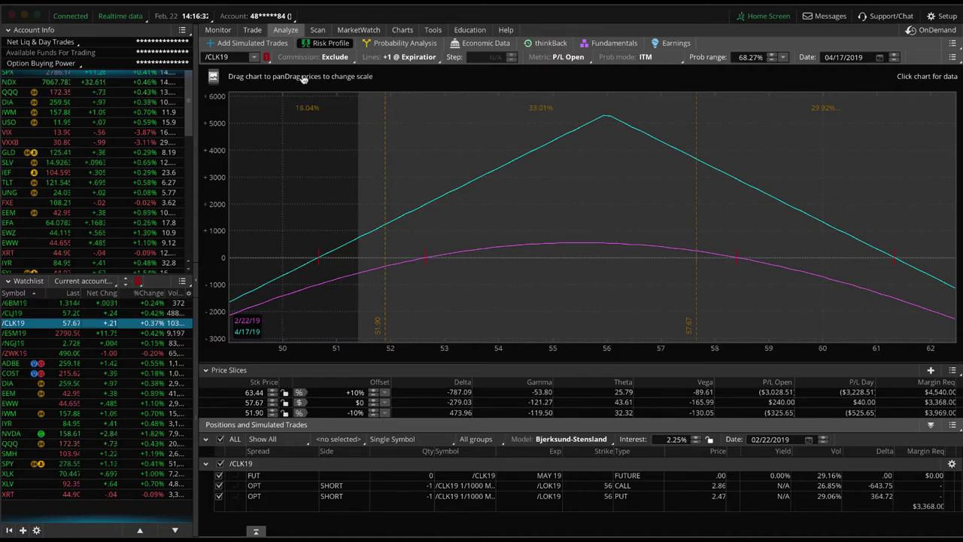
left_click(402, 30)
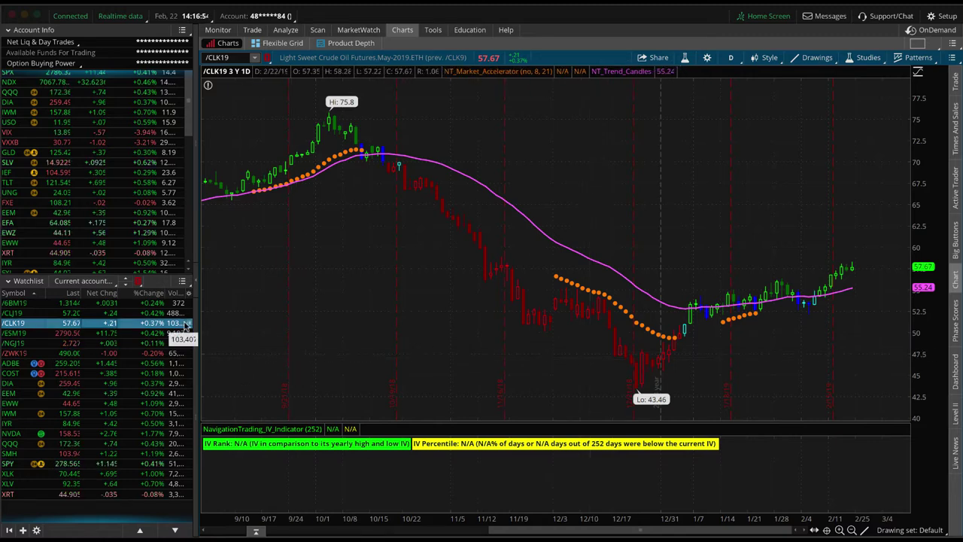
View the price chart and risk profile of /CLJ19, and check the days remaining on its April options
left_click(151, 313)
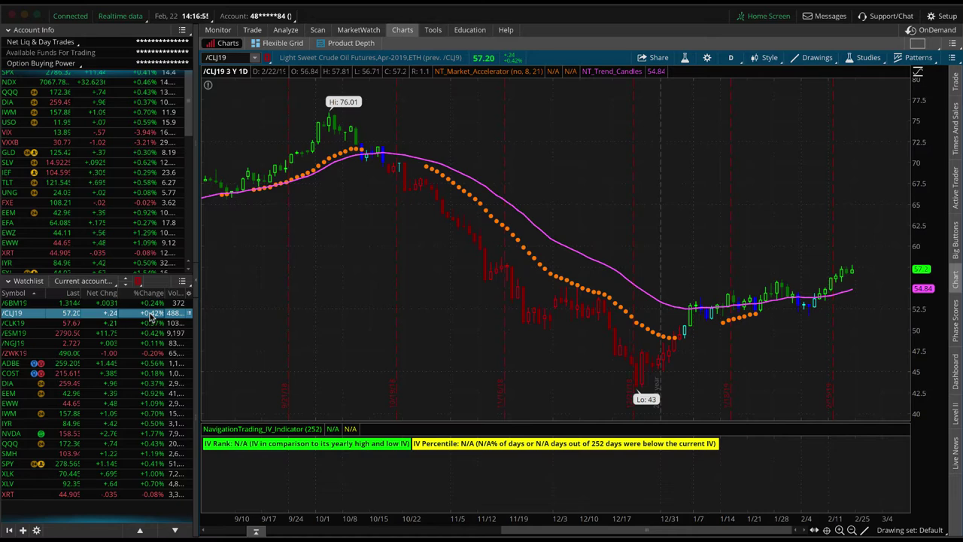
left_click(285, 30)
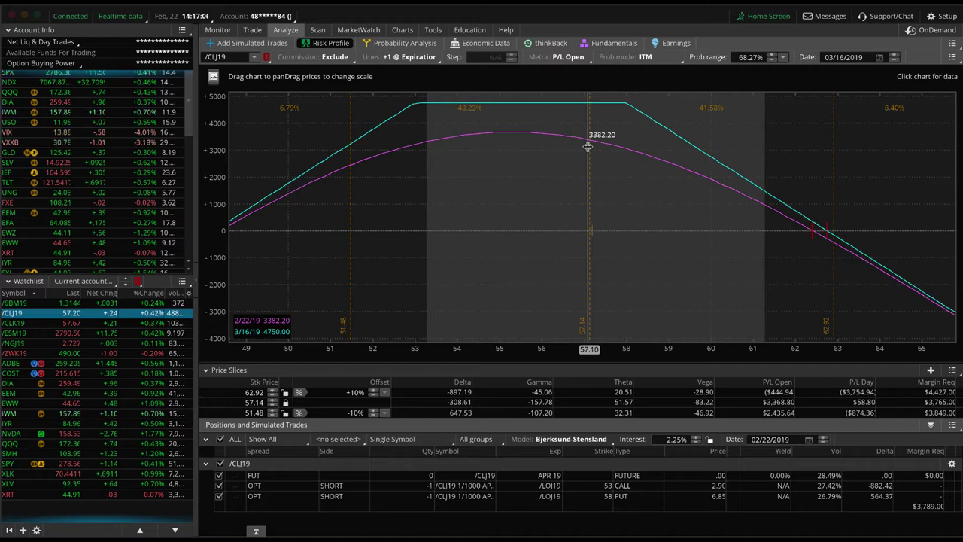
left_click(252, 31)
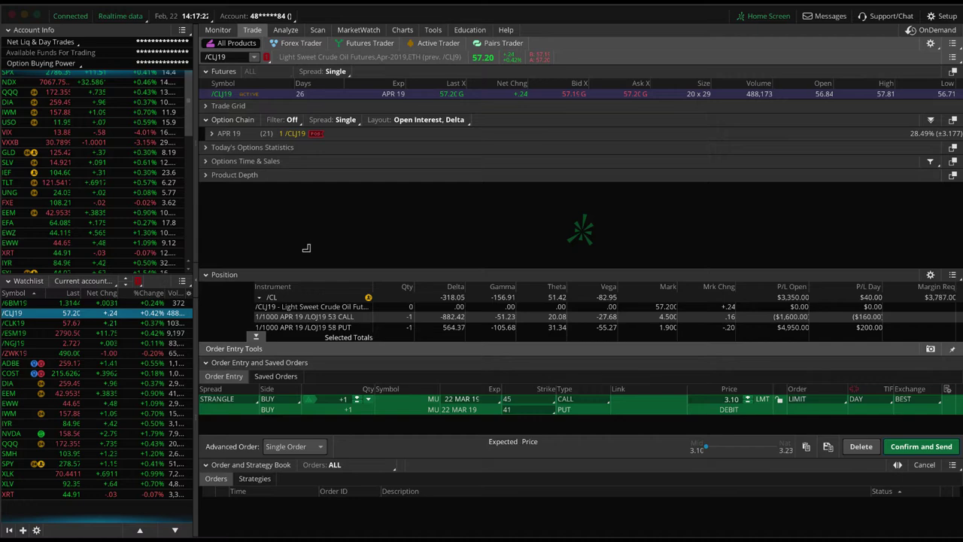
left_click(285, 29)
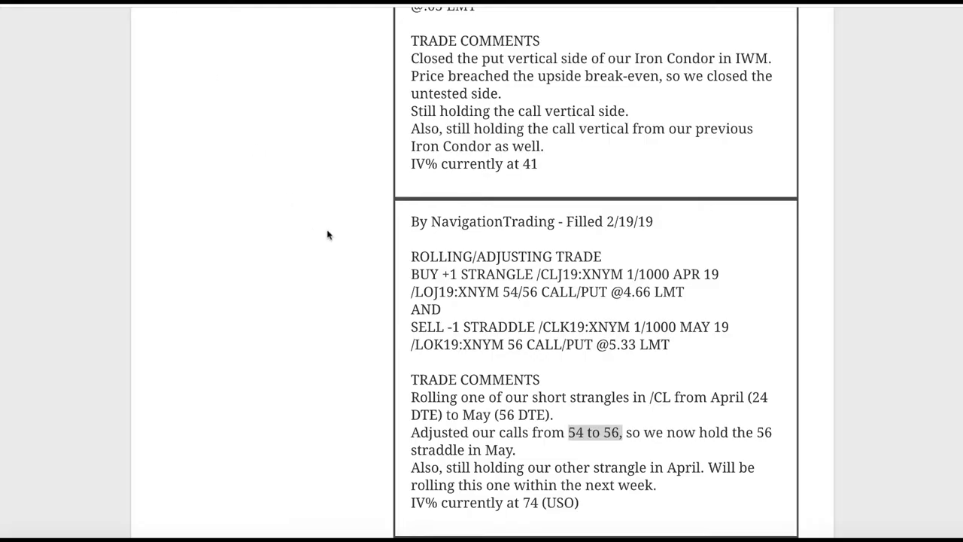
Highlight the closed put vertical note in the IWM trade alert and open IWM's risk profile in thinkorswim
scroll(327, 235, "up", 3)
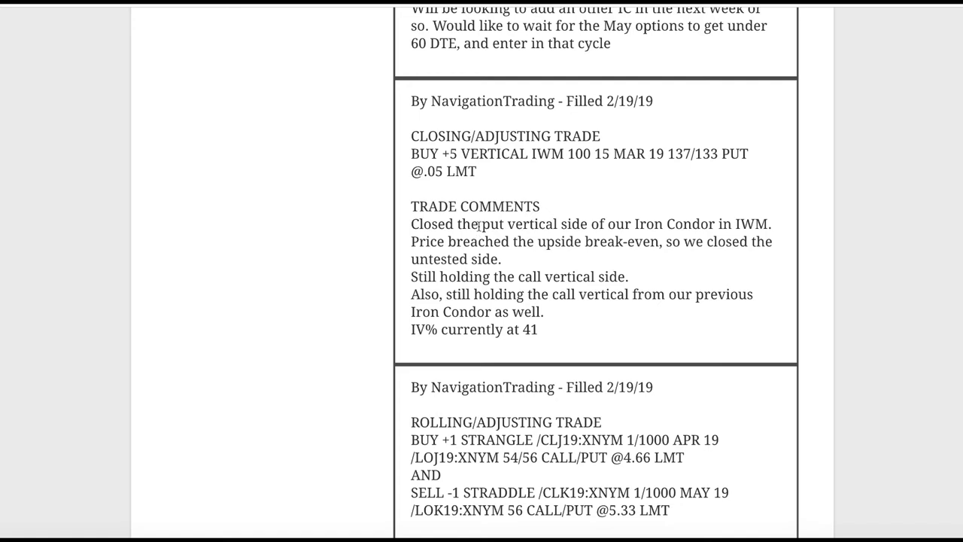
left_click_drag(480, 223, 767, 223)
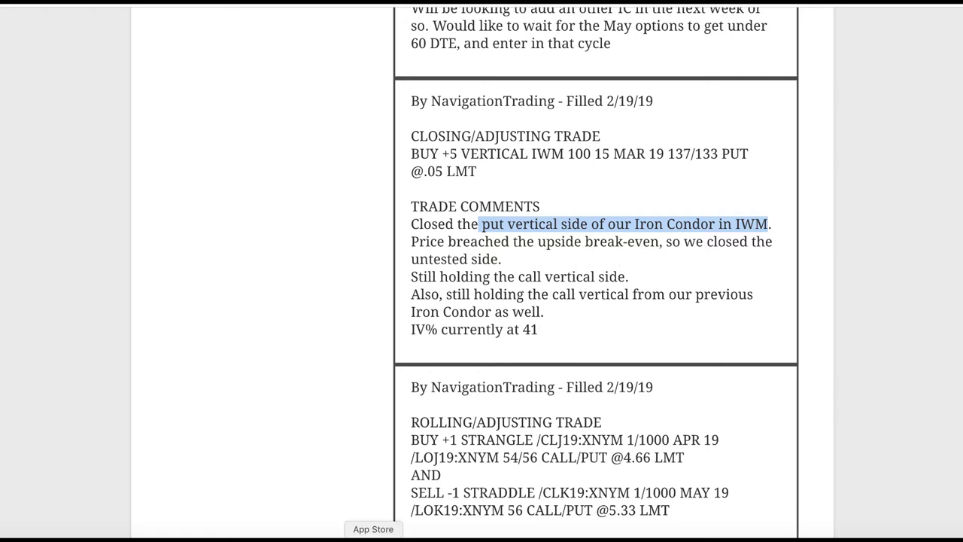
left_click(338, 534)
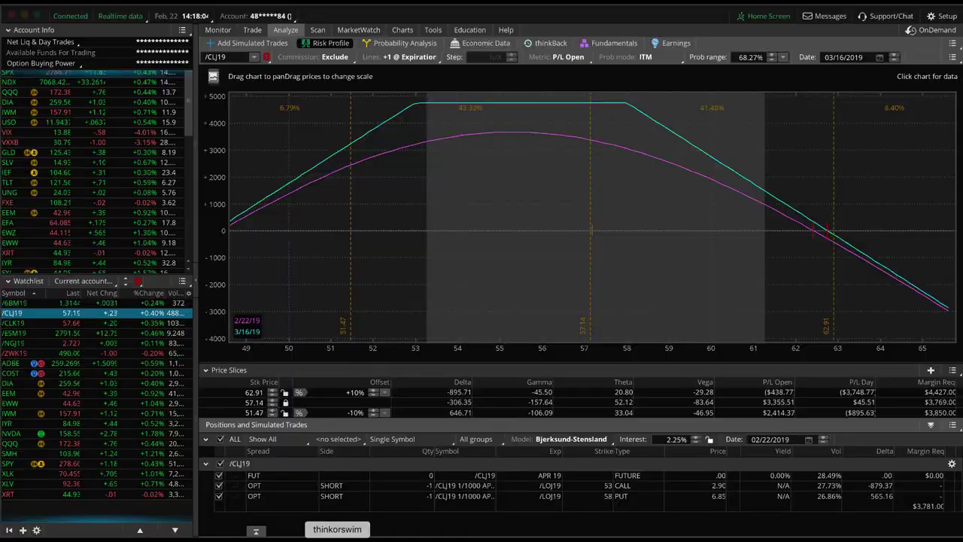
left_click(96, 414)
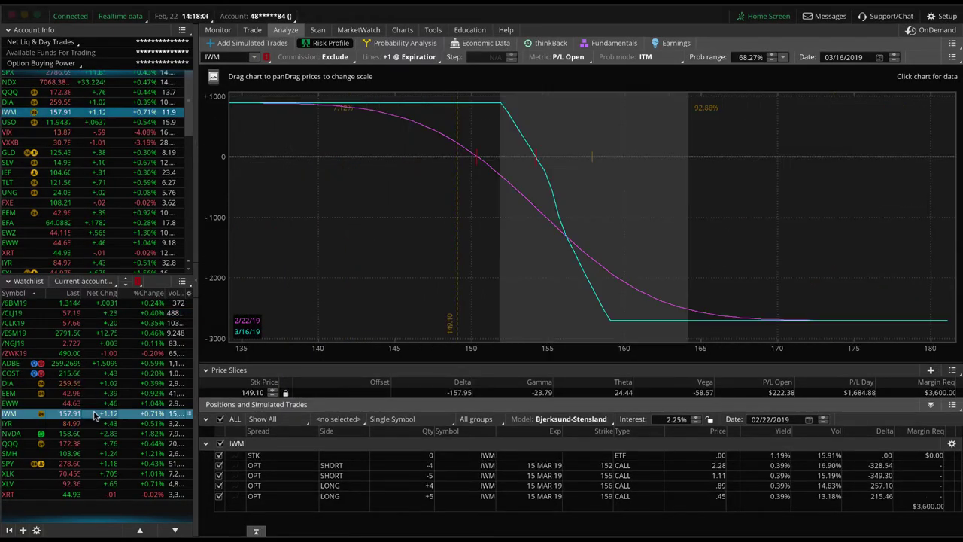
Isolate the IWM 155/159 call vertical in the risk profile, and switch the included legs to the 152/156 call vertical
left_click(219, 485)
left_click(219, 464)
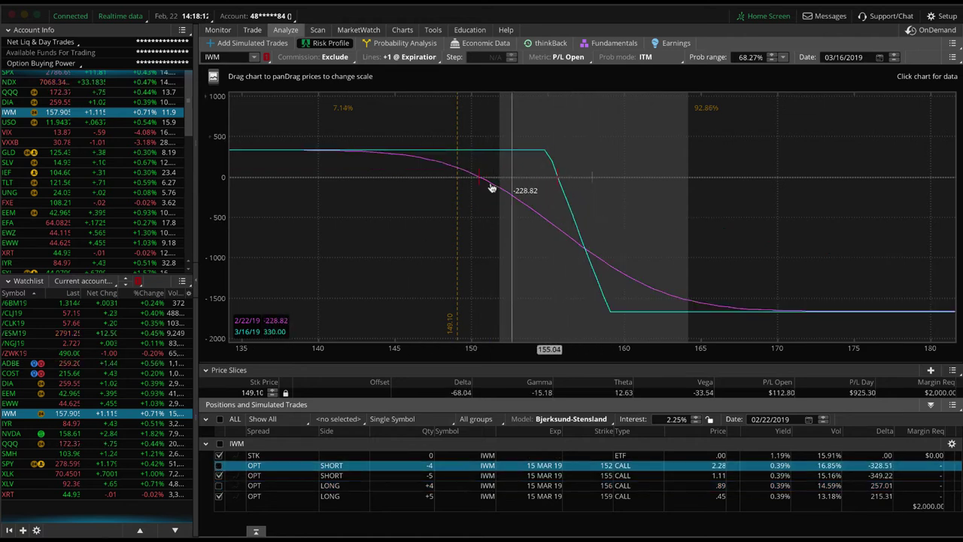
left_click(219, 465)
left_click(219, 475)
left_click(219, 485)
left_click(219, 485)
left_click(219, 496)
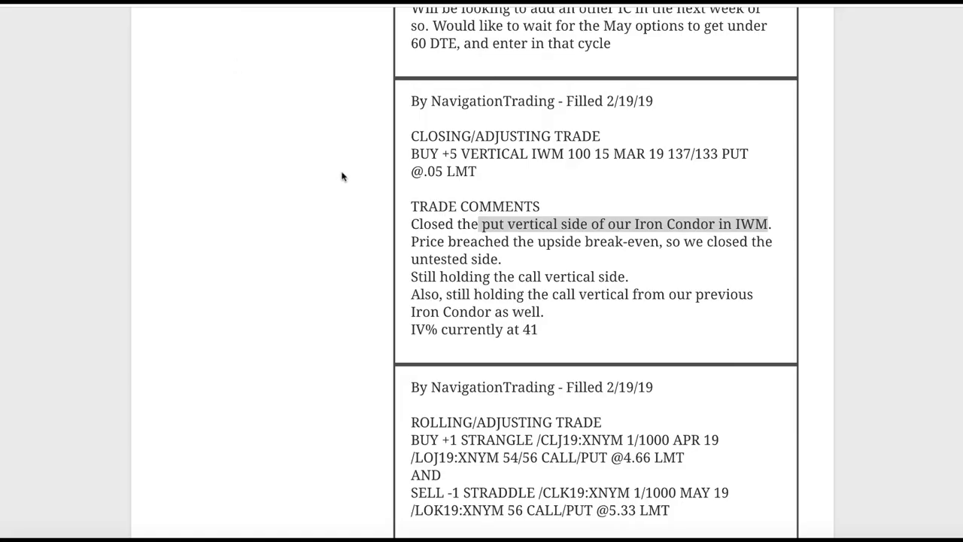
Find the 2/20/19 /ZWK19 closing trade in the alerts and highlight the note about the iron condor's call vertical side
scroll(343, 176, "up", 7)
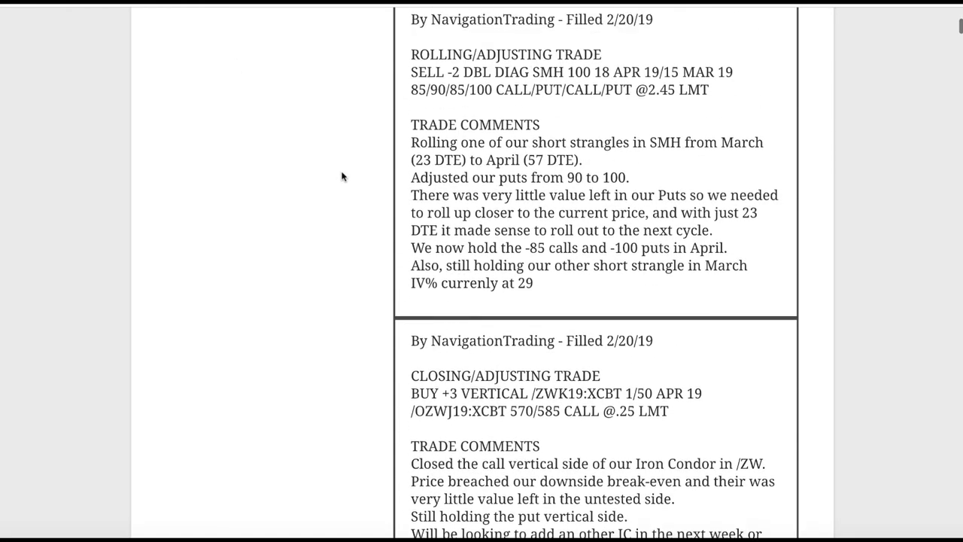
scroll(354, 176, "down", 3)
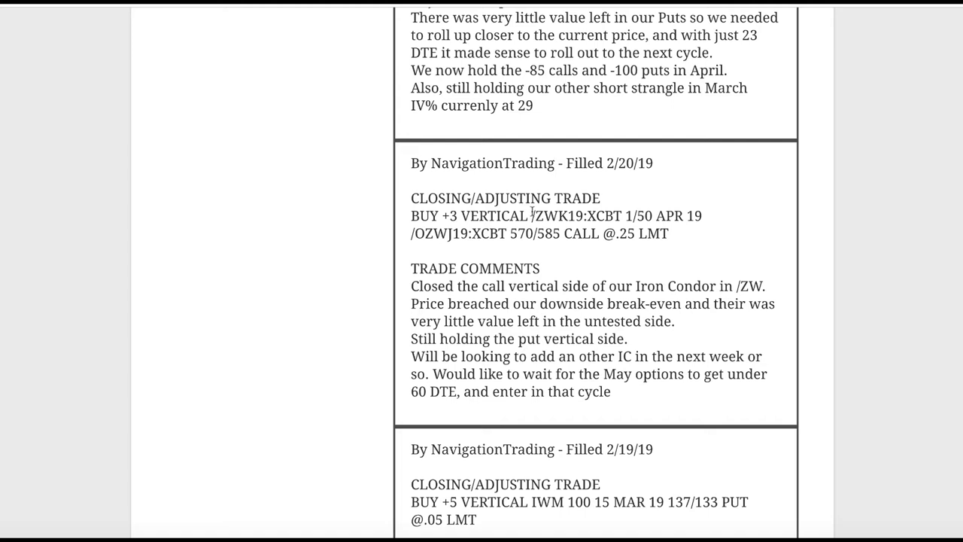
left_click_drag(546, 215, 557, 216)
left_click_drag(483, 286, 665, 287)
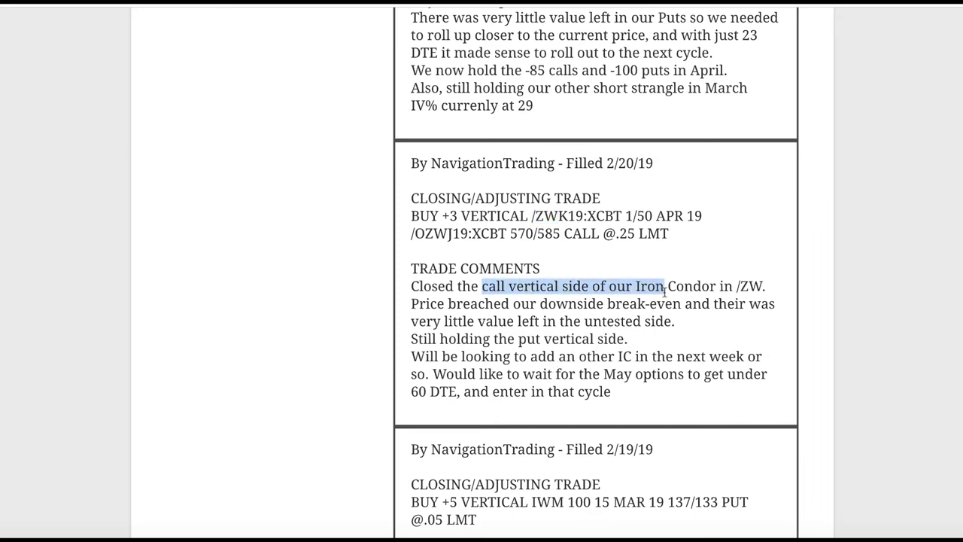
Switch to thinkorswim and view /ZWK19's risk profile around its put strikes, checking the available April and May option expirations
left_click(303, 535)
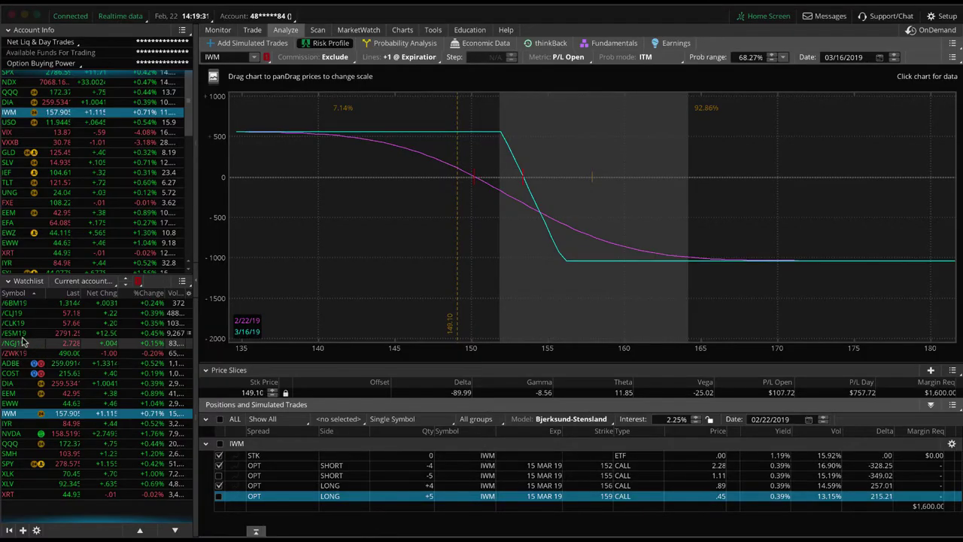
left_click(24, 362)
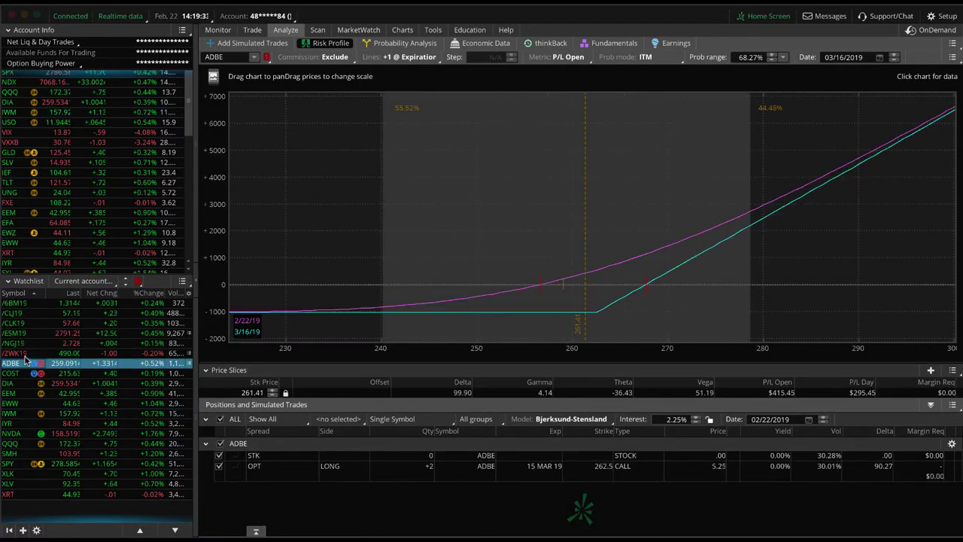
left_click(15, 352)
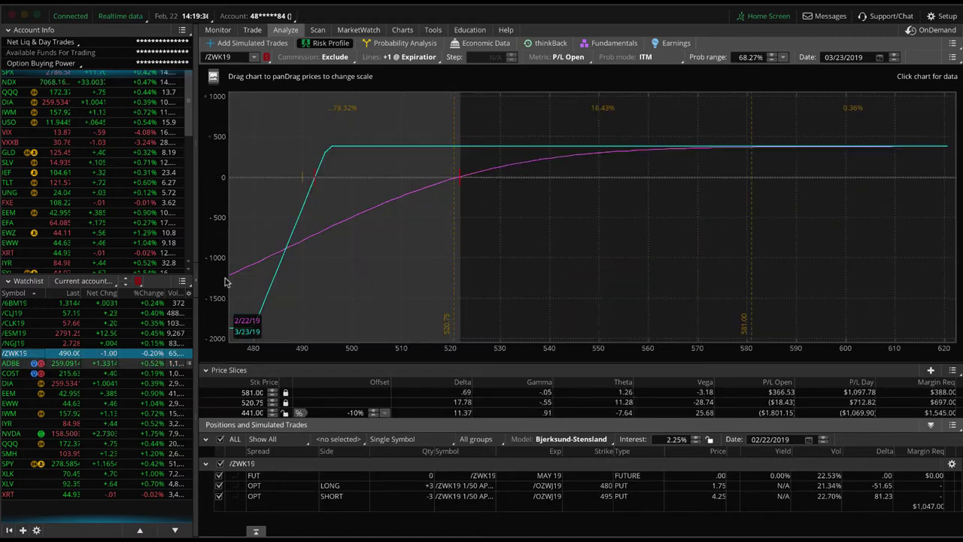
left_click_drag(343, 235, 471, 243)
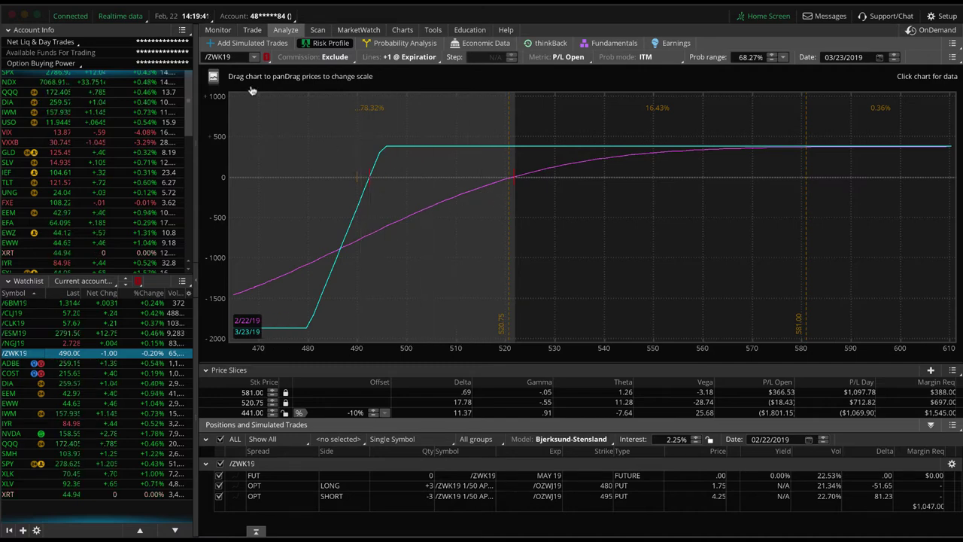
left_click(252, 31)
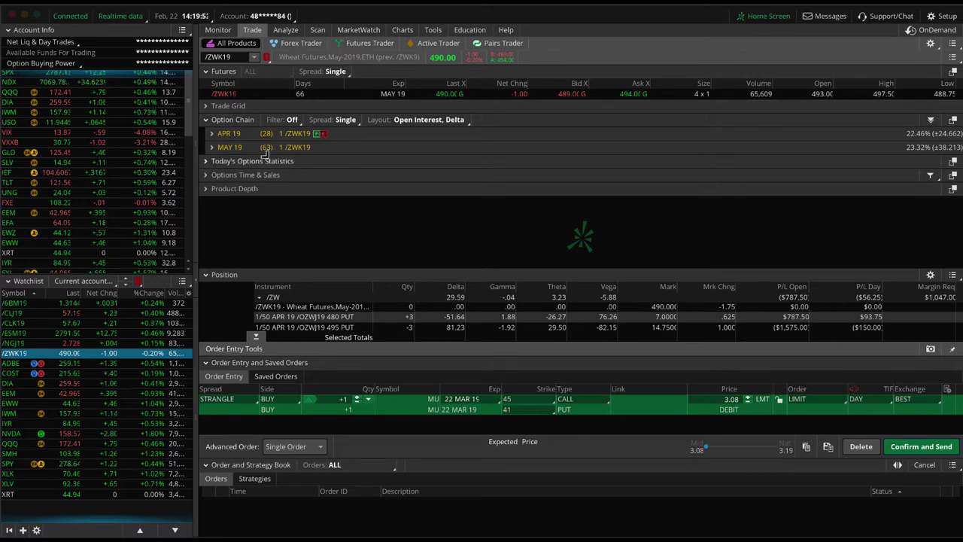
left_click(286, 30)
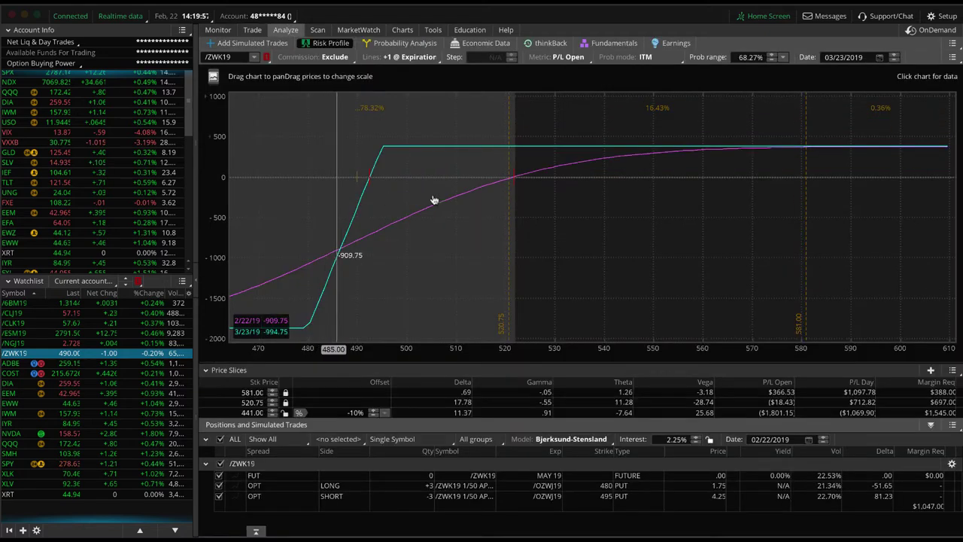
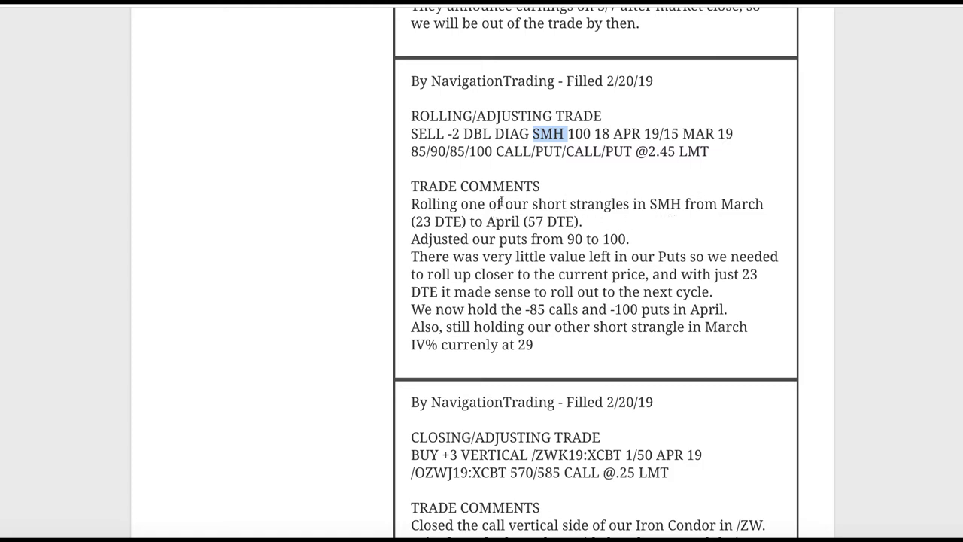
Highlight 23 DTE and 57 DTE in the SMH rolling alert, and open SMH's thinkorswim risk profile with a slice at the current price
left_click_drag(416, 221, 463, 218)
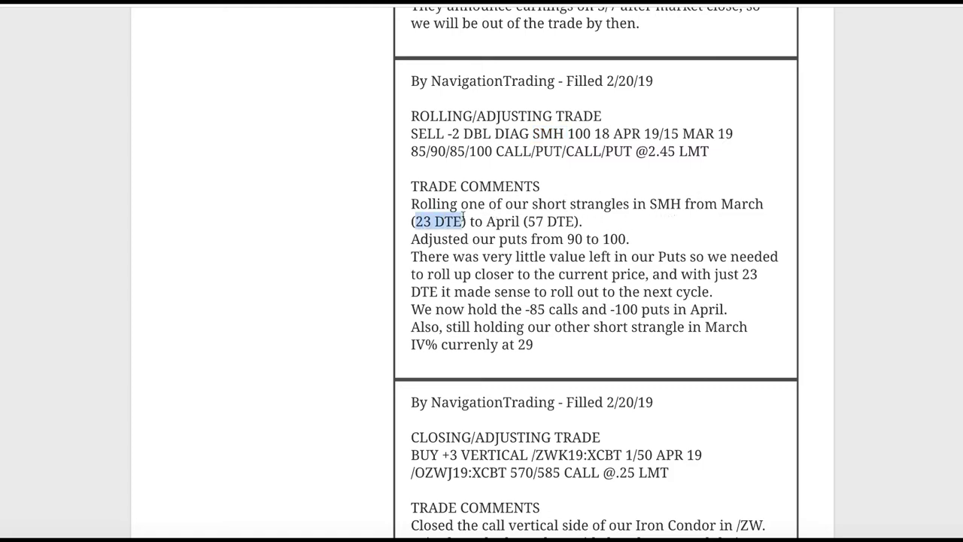
left_click_drag(524, 221, 584, 222)
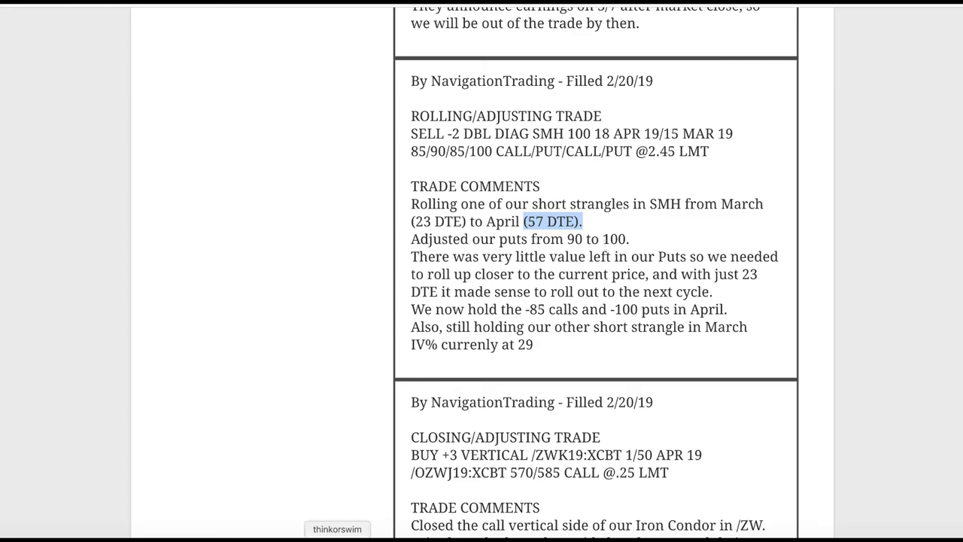
left_click(338, 534)
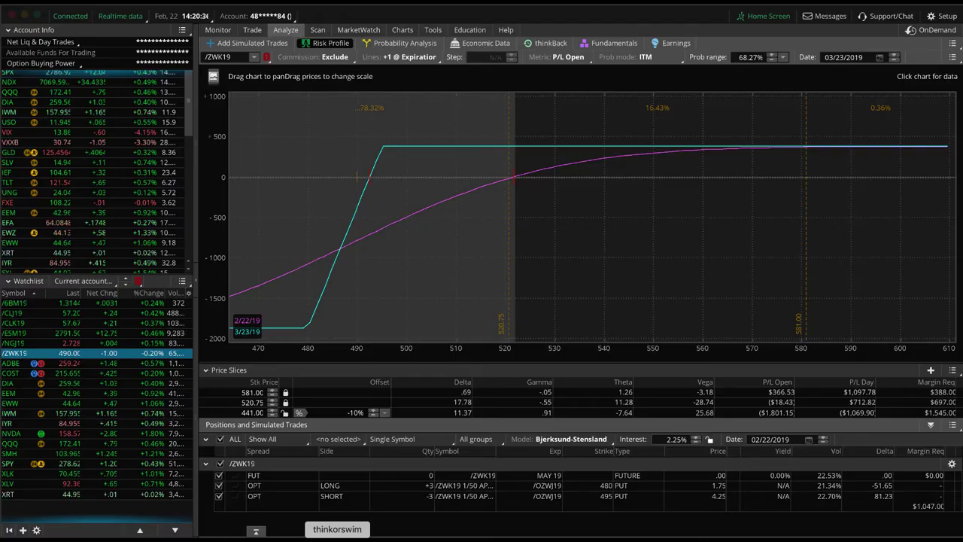
left_click(109, 454)
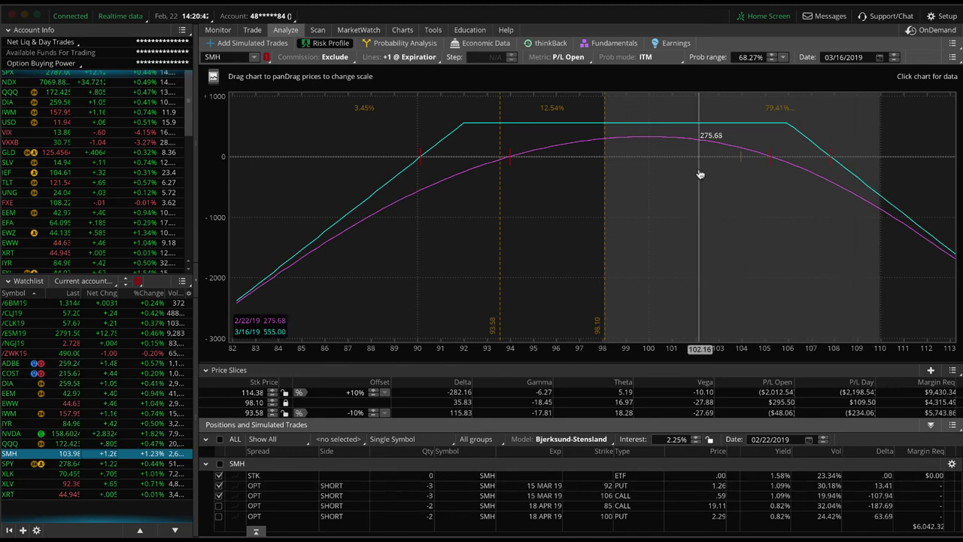
left_click(741, 169)
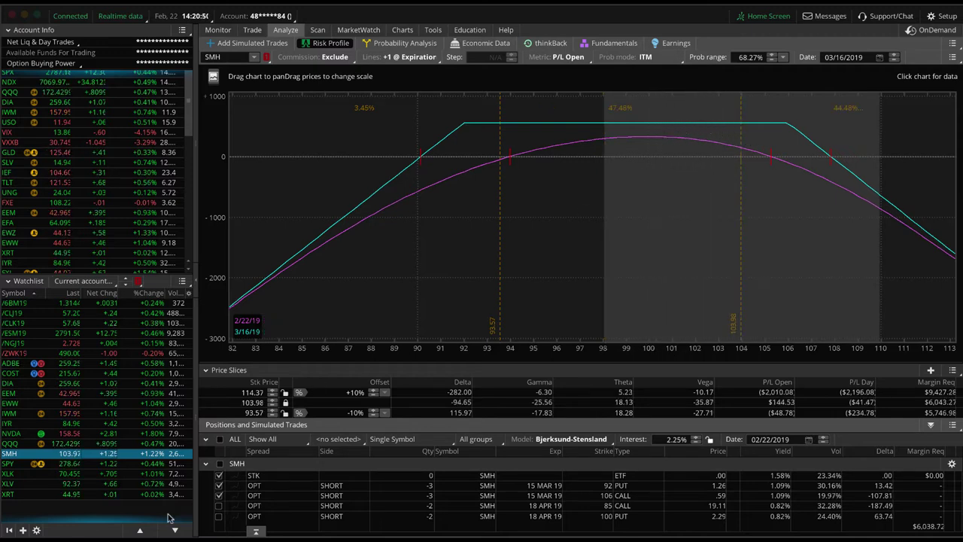
Replace the March 92 put and 106 call with the April 85 call and 100 put, and extend the risk profile's price range to 118
left_click(219, 486)
left_click(219, 496)
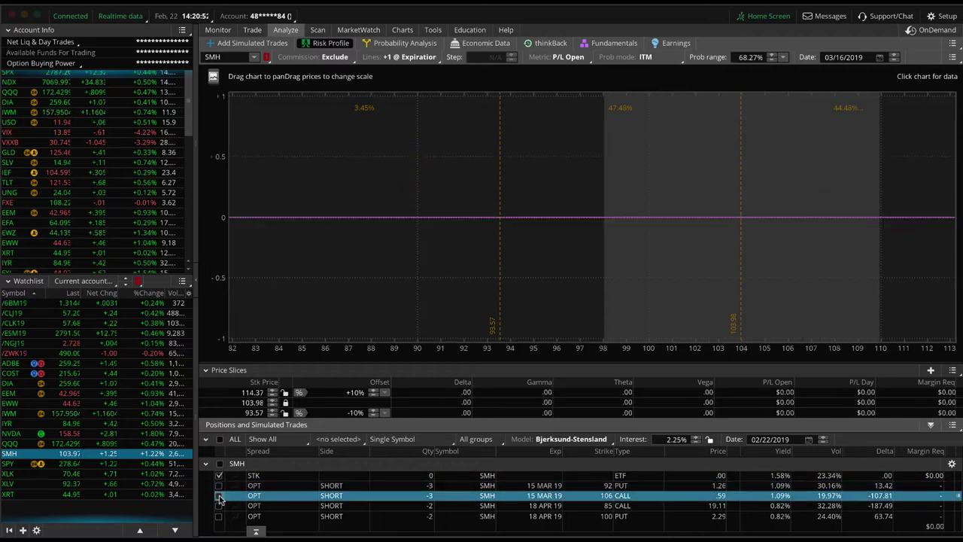
left_click(219, 505)
left_click(219, 516)
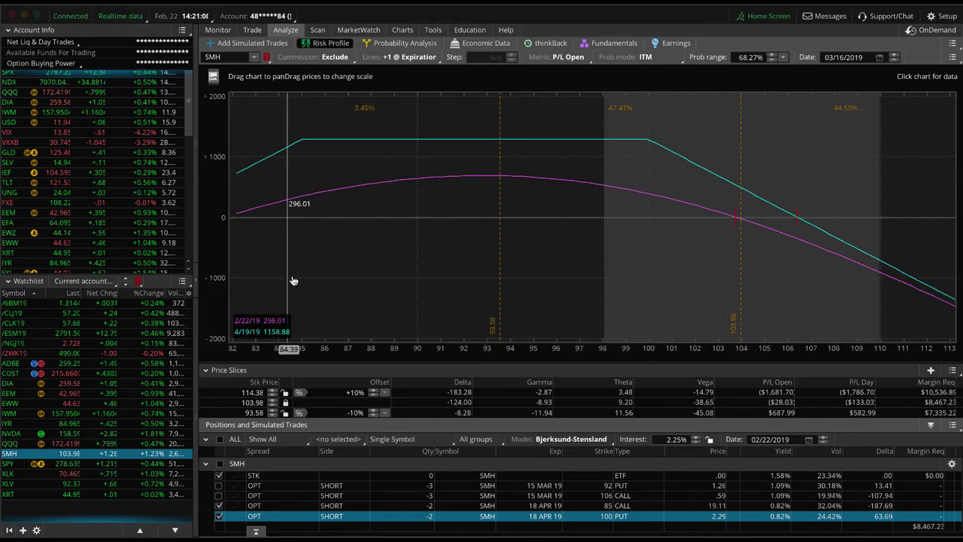
left_click_drag(547, 349, 484, 350)
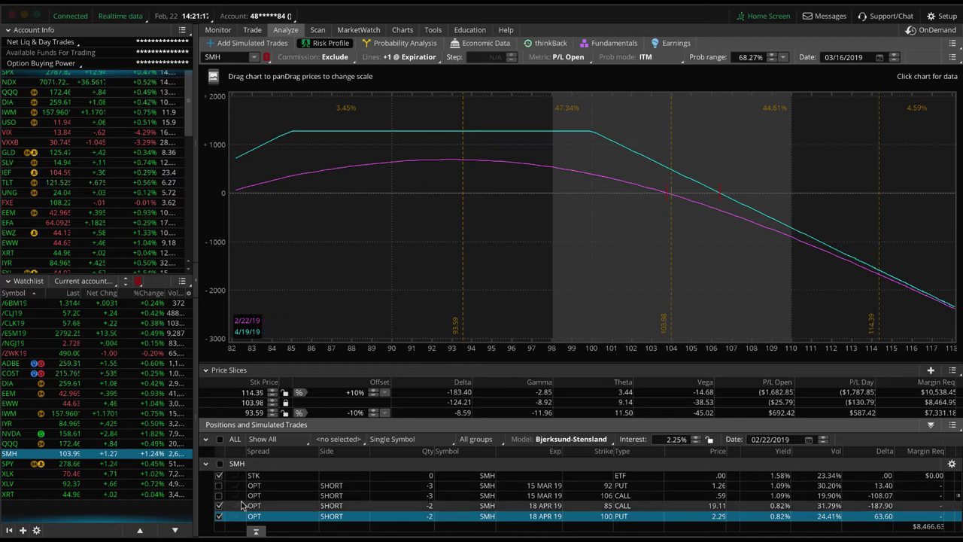
Examine SMH's April 85 call and April 100 put separately in the risk profile, and include both legs again
left_click(218, 516)
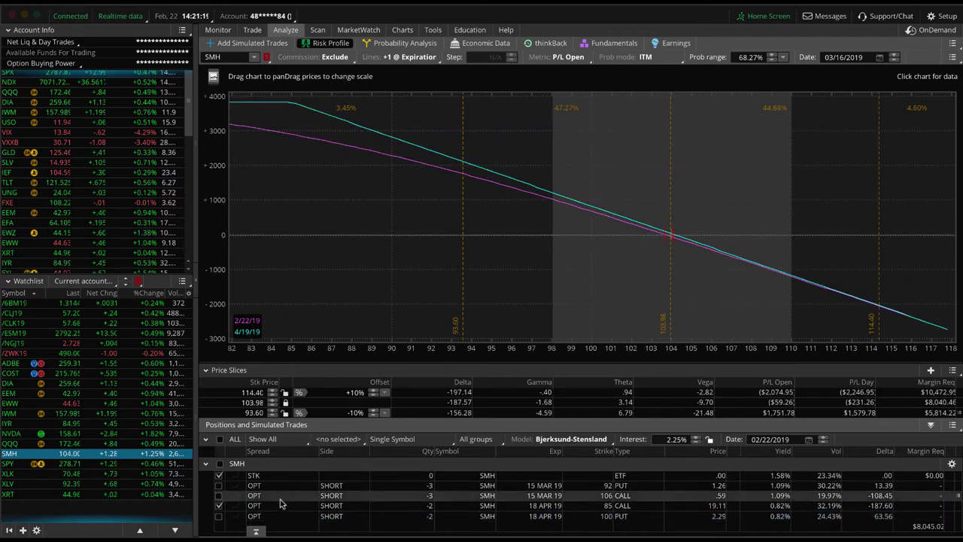
left_click(219, 516)
left_click(219, 506)
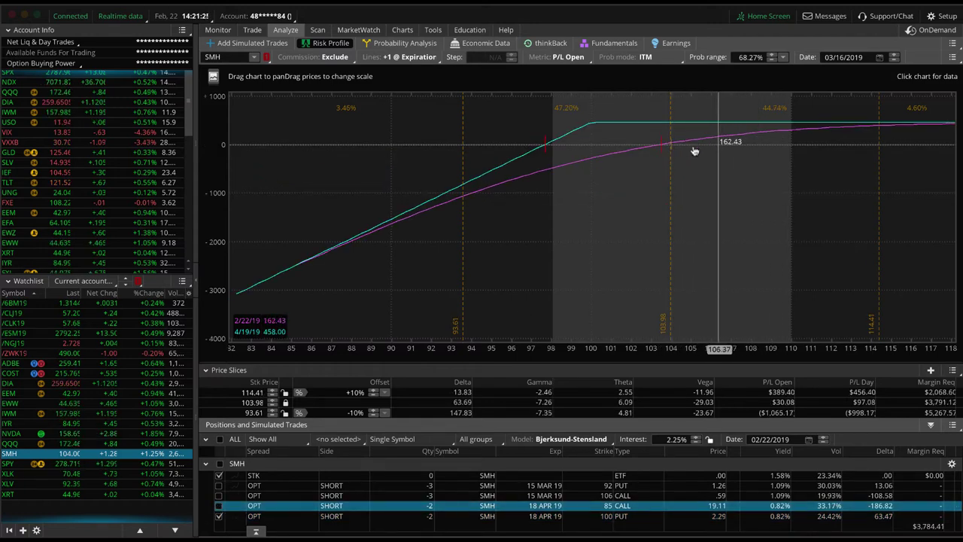
left_click(219, 505)
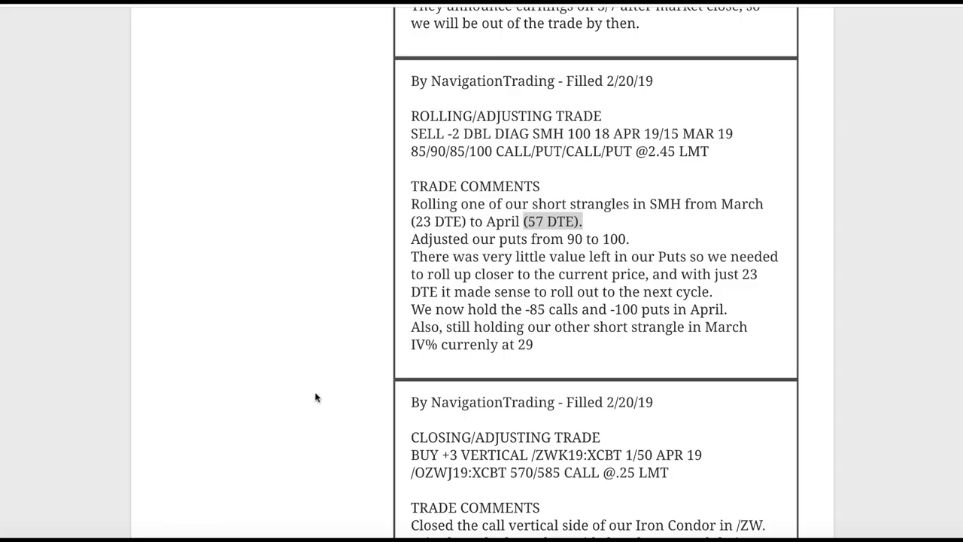
Find the 2/20/19 COST opening trade in the alerts and highlight its ticker and the 4:1 delta to theta ratio
scroll(315, 397, "up", 5)
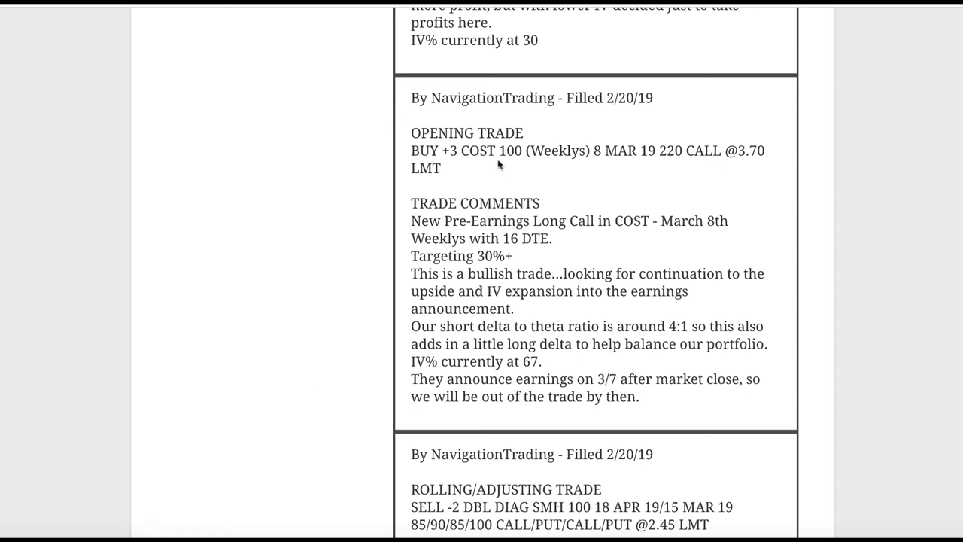
left_click_drag(460, 149, 496, 150)
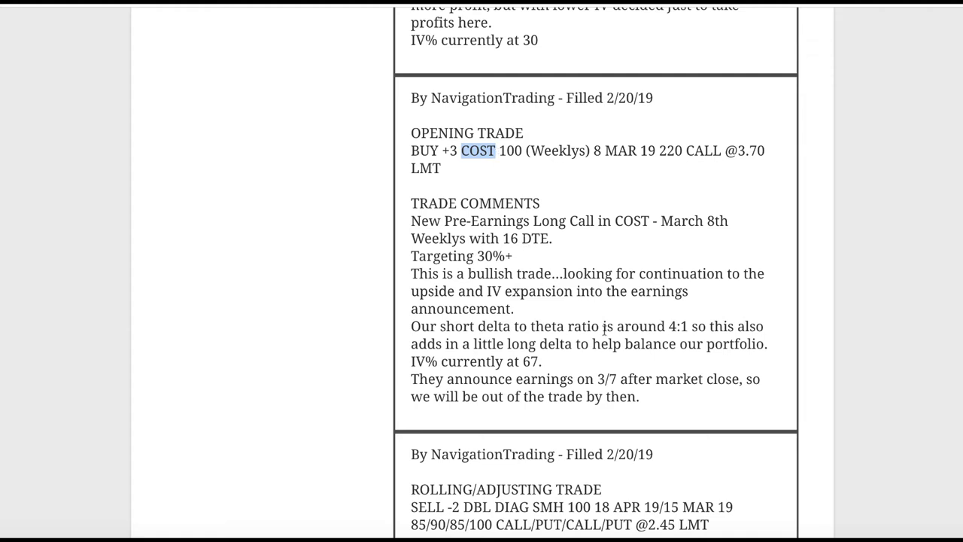
left_click_drag(668, 326, 692, 325)
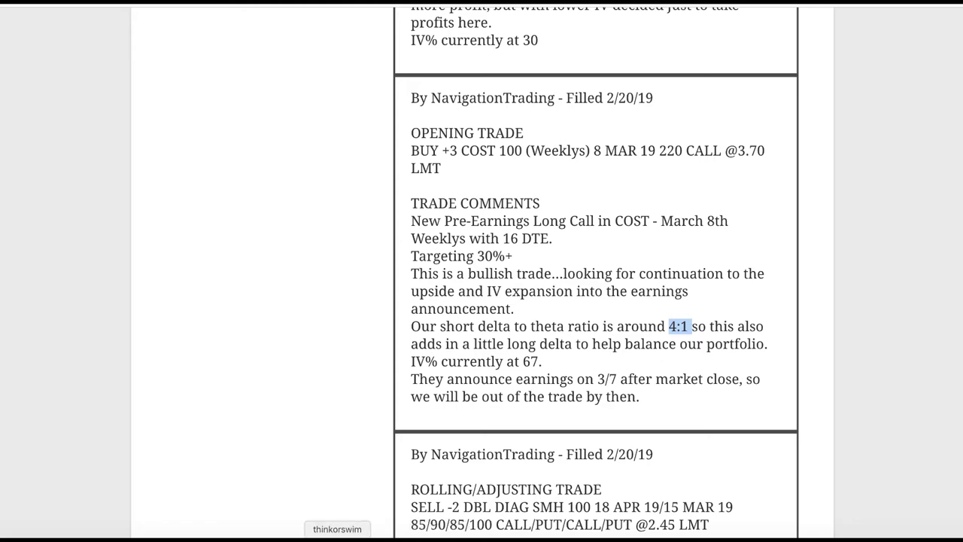
Switch to thinkorswim and view COST's risk profile and price chart, checking its earnings marker in the watchlist
left_click(337, 537)
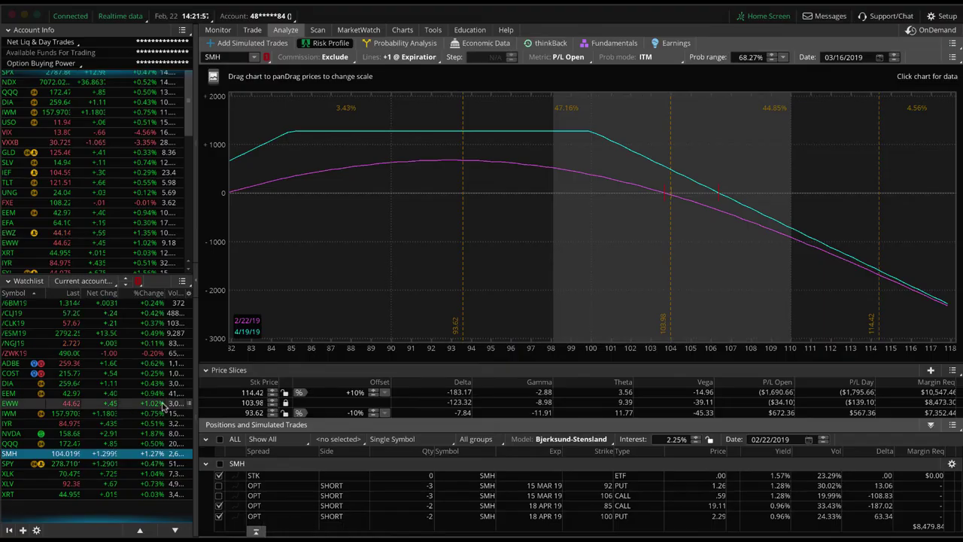
left_click(98, 376)
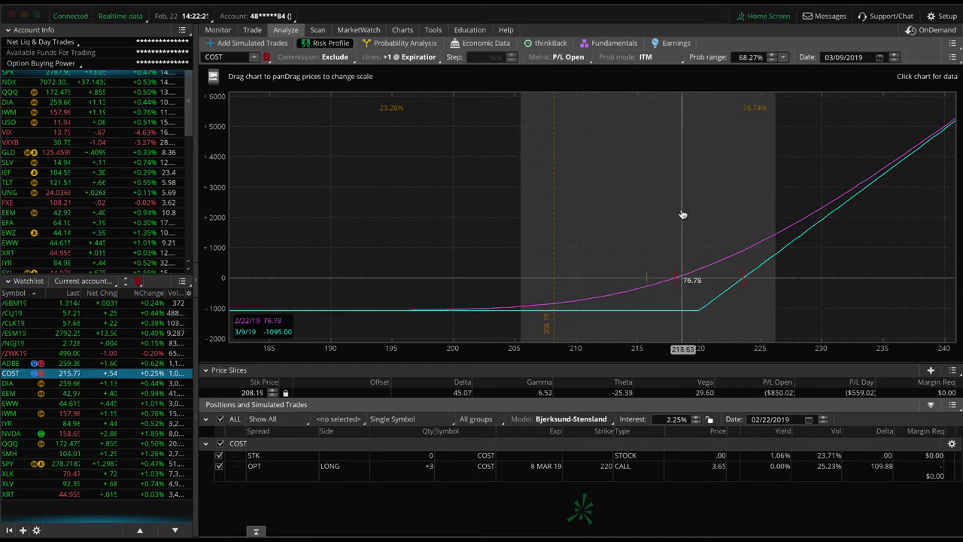
left_click(403, 29)
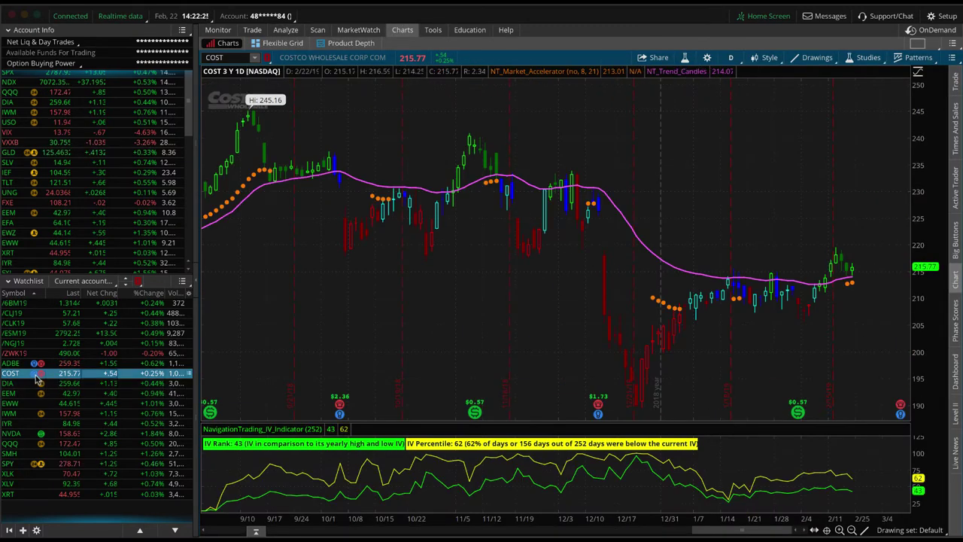
mouse_move(35, 378)
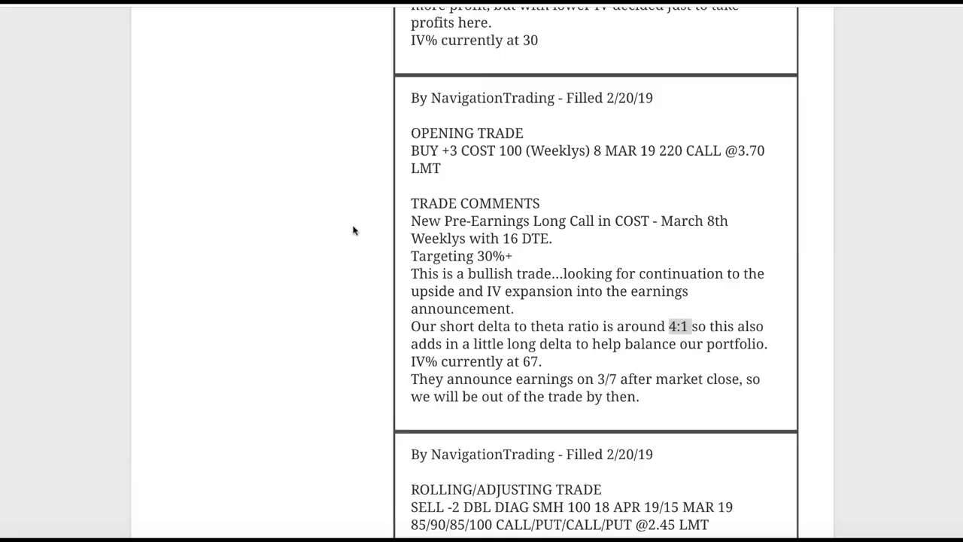
Find the 2/21/19 EWZ closing trade in the alerts and highlight its ticker, the booked profit comment and the IV% value
scroll(354, 230, "up", 5)
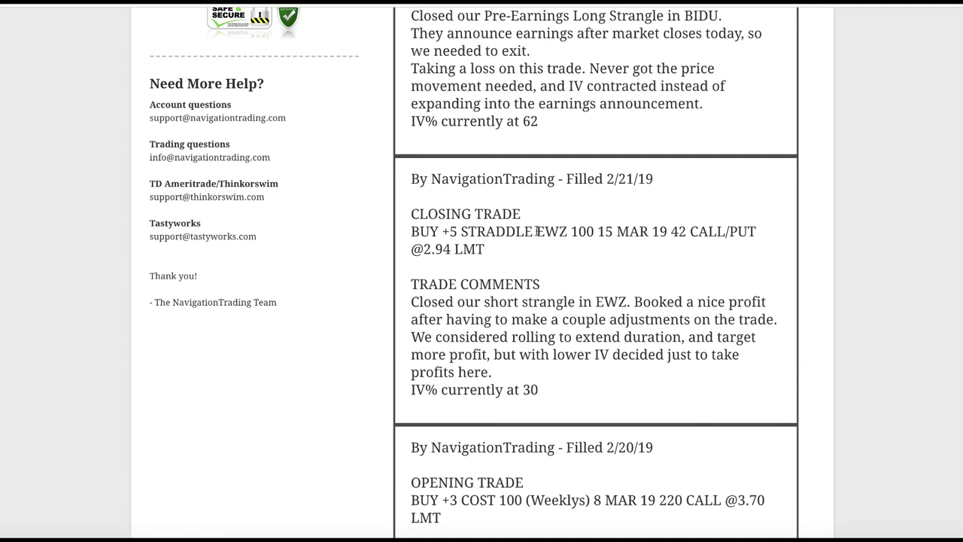
left_click_drag(536, 232, 567, 232)
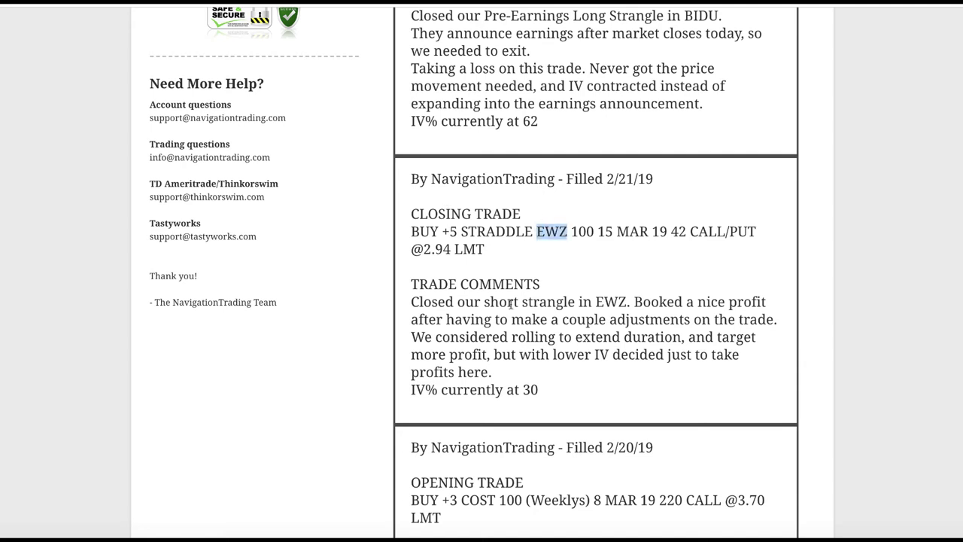
left_click_drag(633, 301, 774, 316)
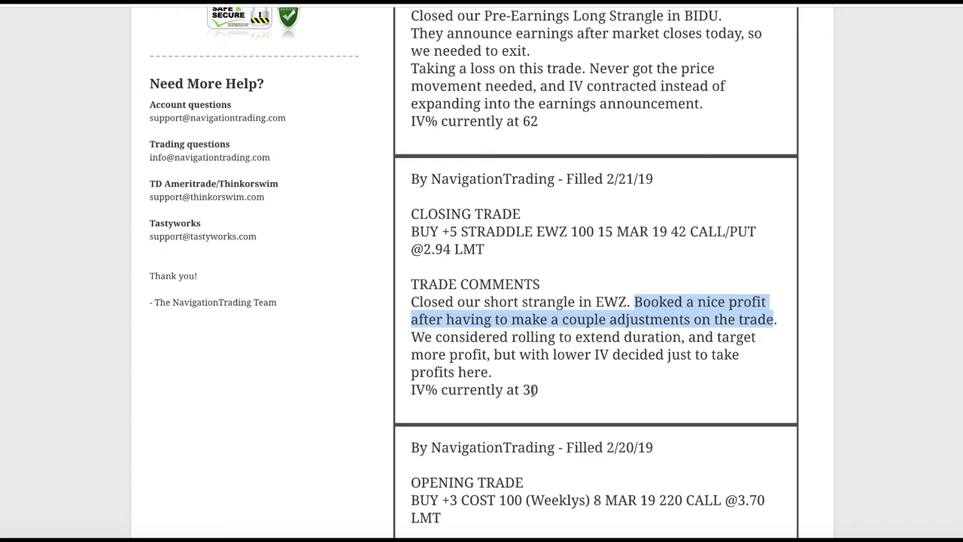
left_click_drag(523, 388, 549, 393)
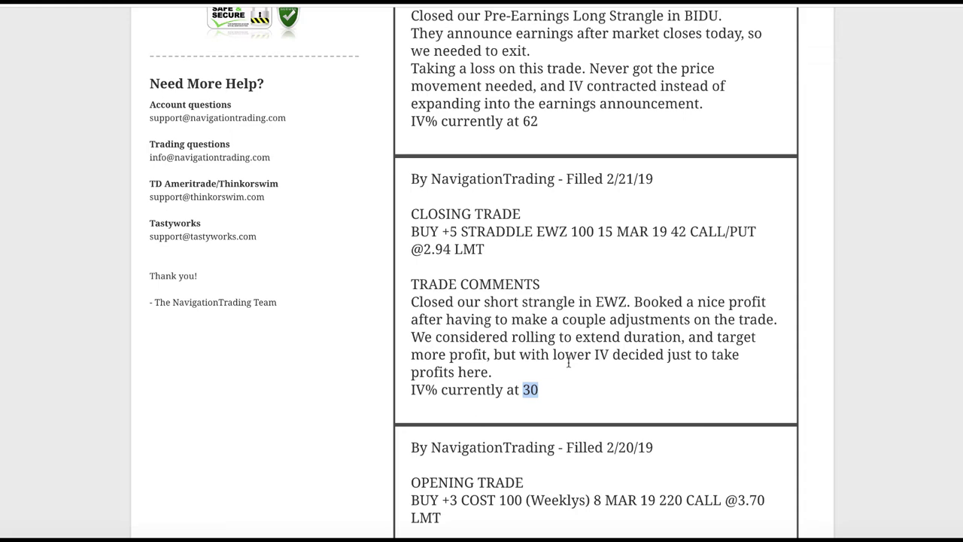
scroll(568, 362, "up", 2)
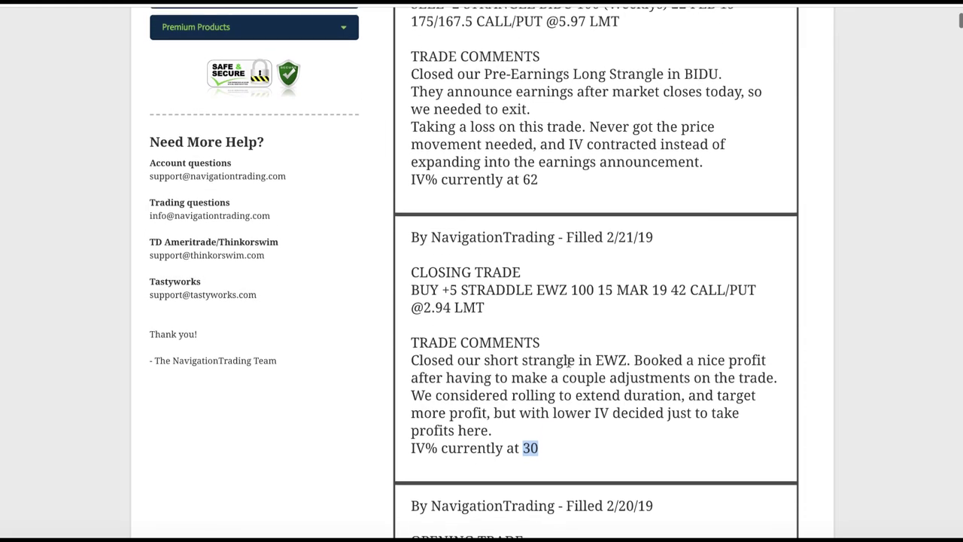
Switch to thinkorswim and load the EWZ price chart with its IV indicator
left_click(337, 537)
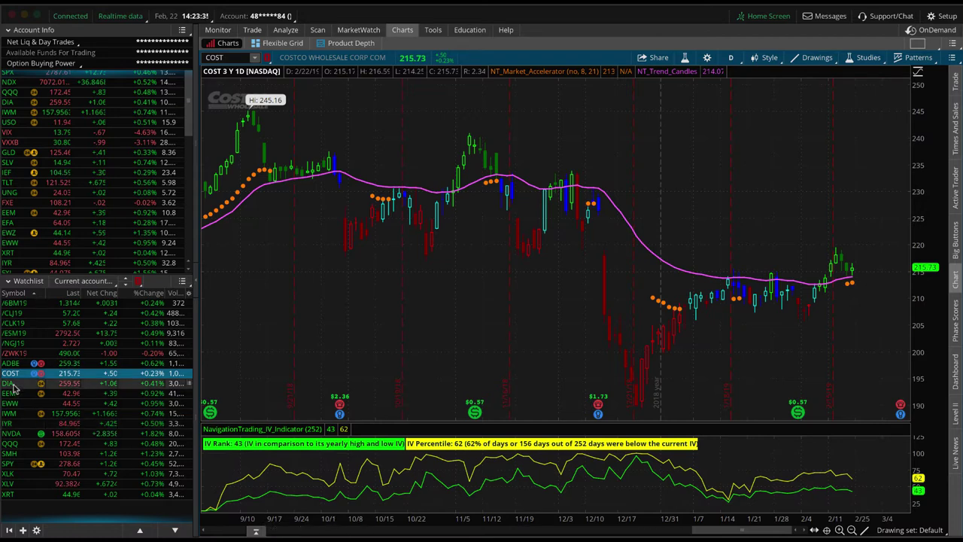
left_click(235, 58)
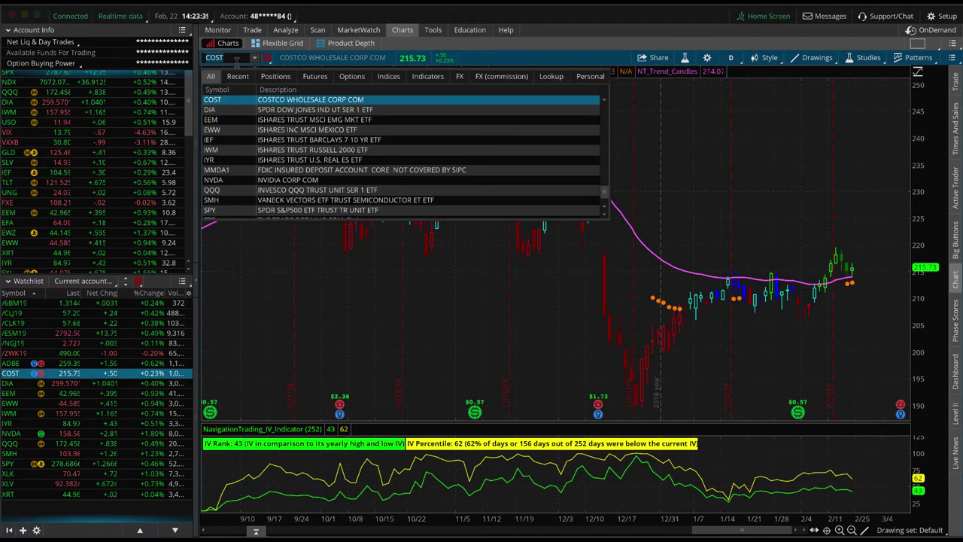
left_click(236, 58)
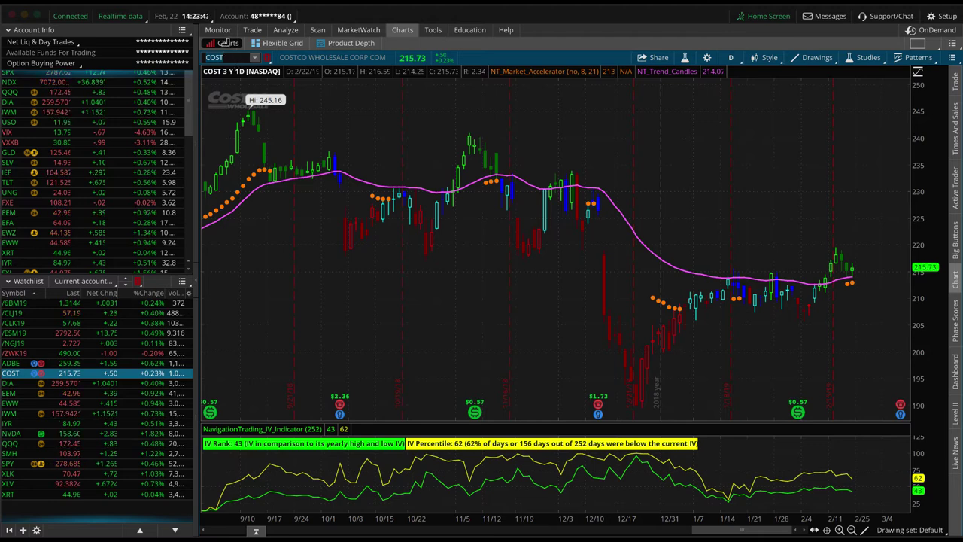
left_click(238, 59)
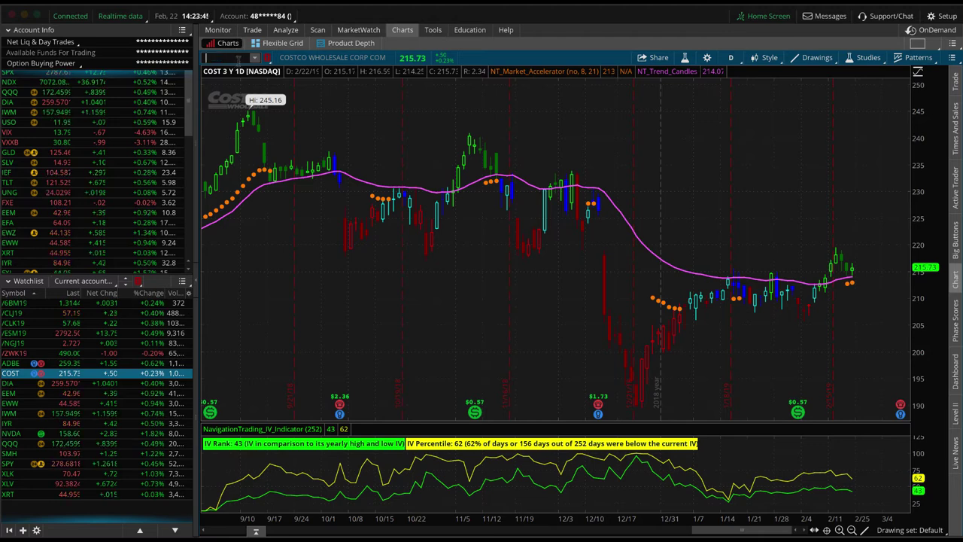
type("EWZ")
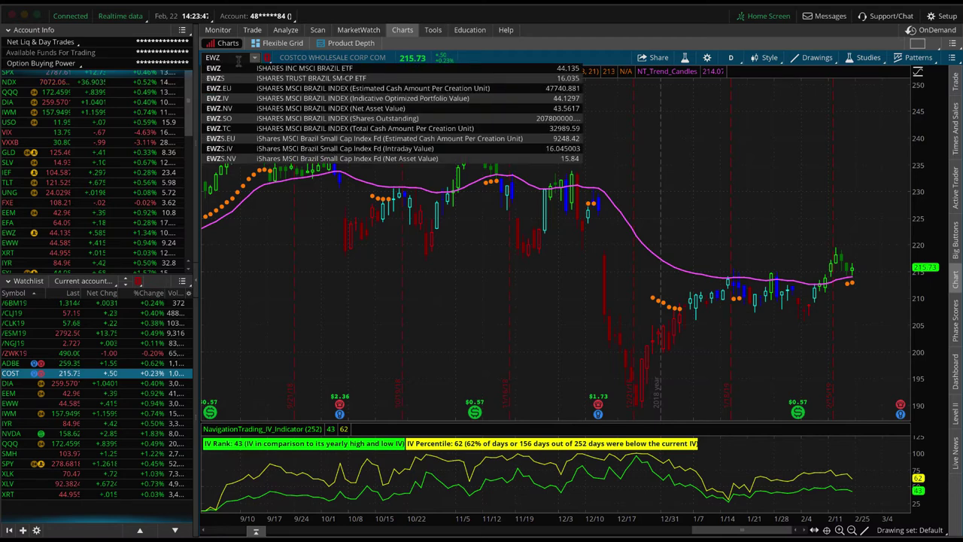
key("Return")
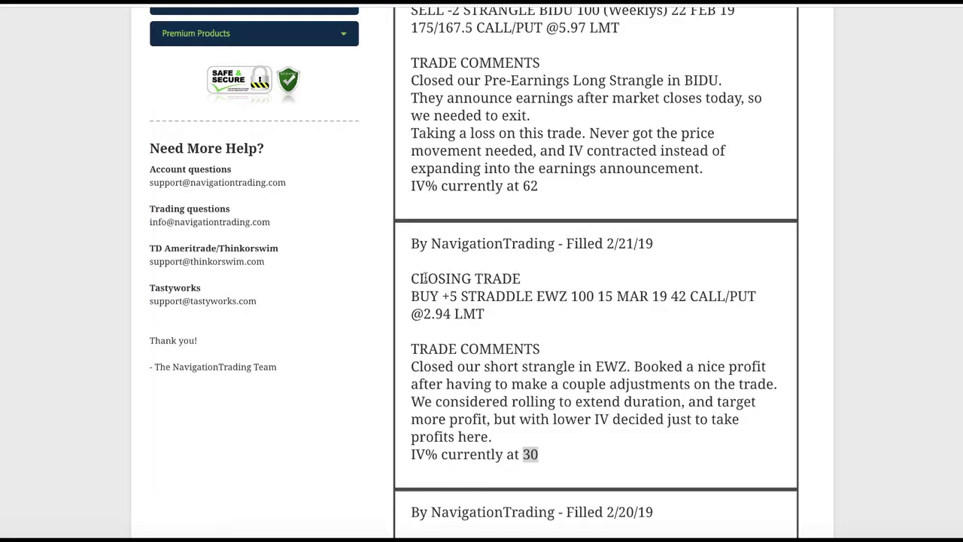
Find the 2/21/19 BIDU closing strangle in the alerts and load the BIDU price chart in thinkorswim
scroll(425, 278, "up", 2)
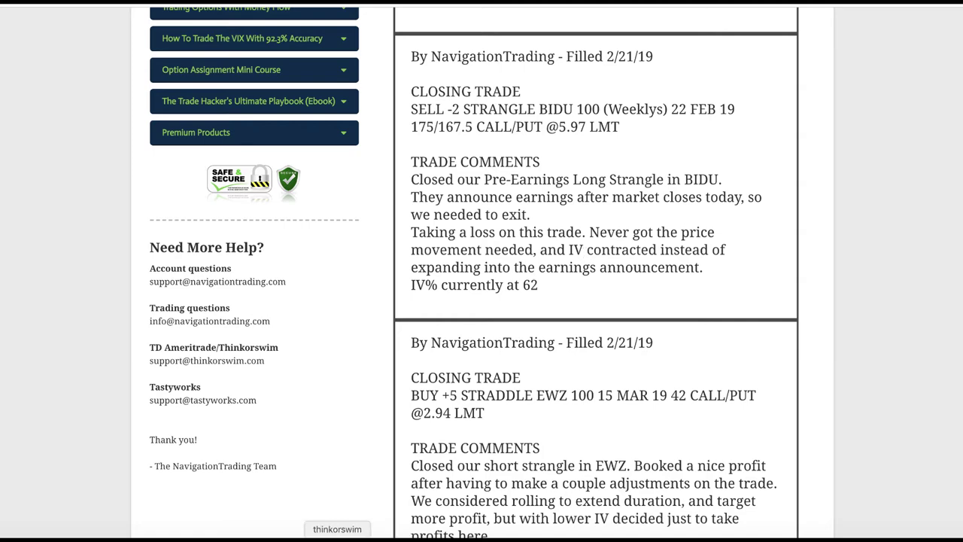
left_click(337, 537)
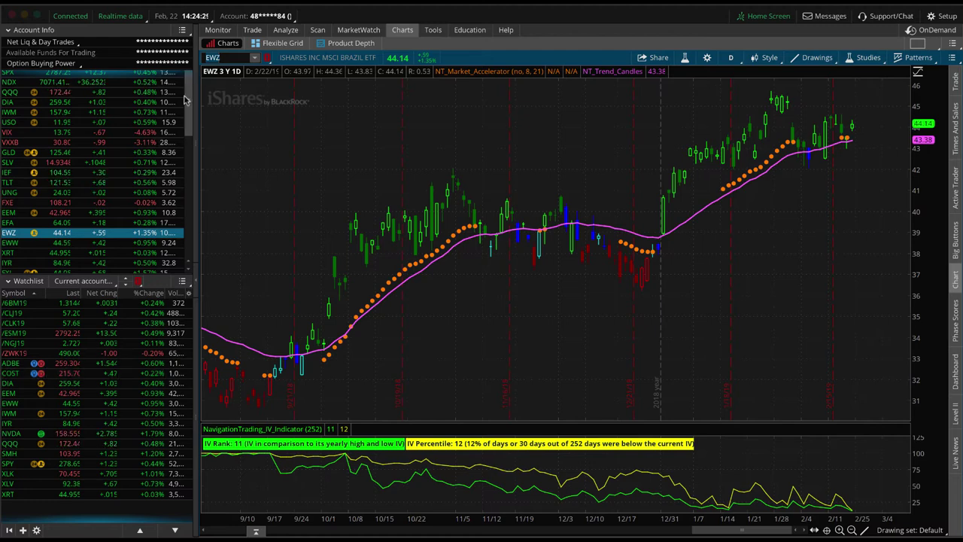
left_click(232, 57)
type("BIDU")
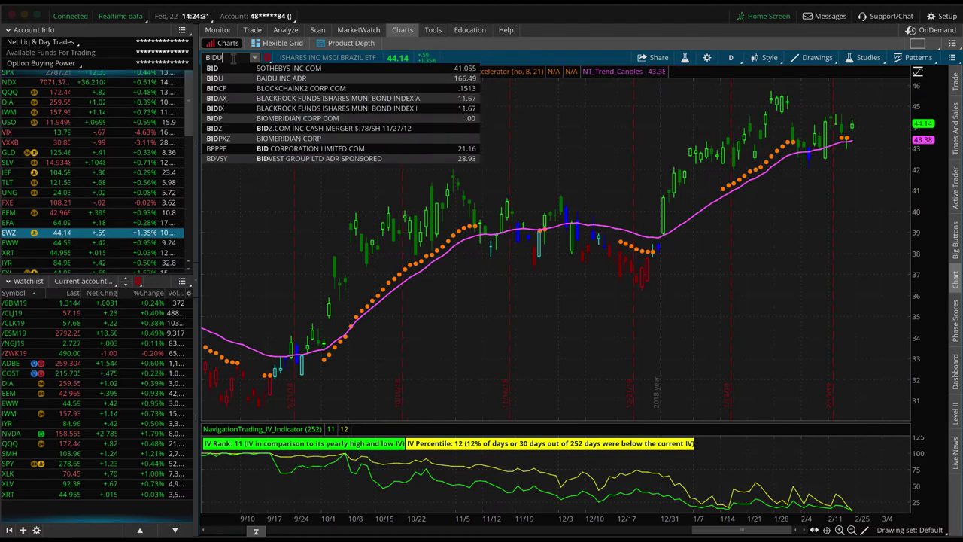
key("Return")
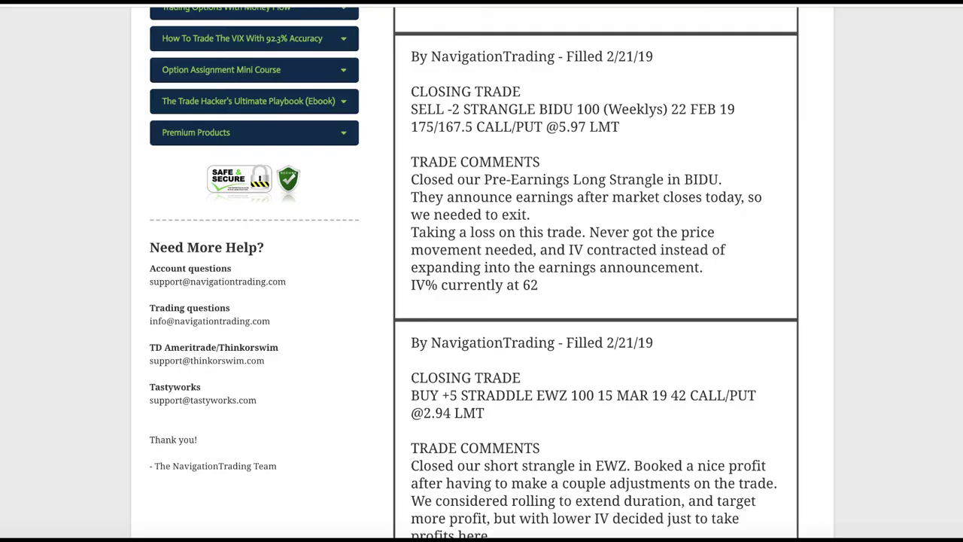
Find the 2/21/19 ADBE opening trade in the alerts and highlight its ticker, the IV expansion comment and the earnings date
scroll(628, 427, "up", 5)
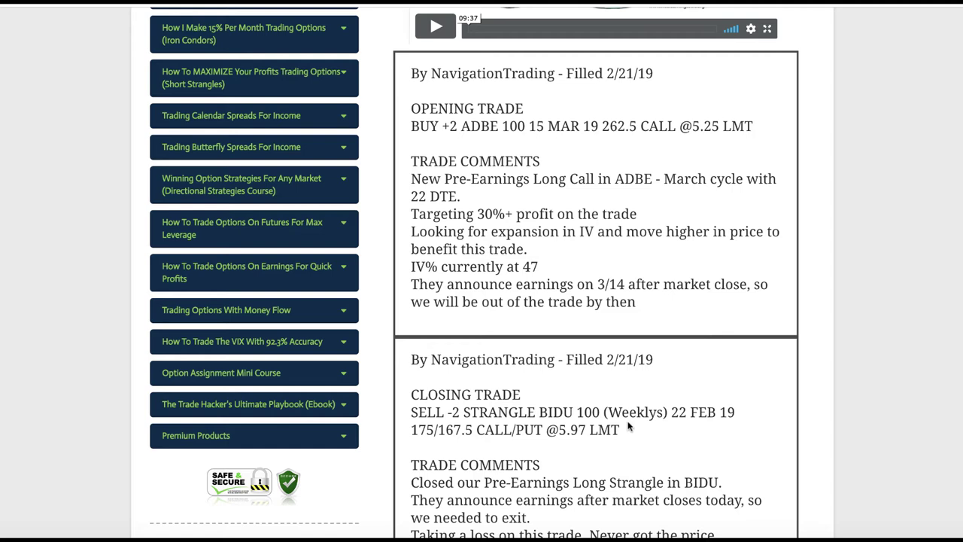
left_click_drag(461, 126, 496, 140)
left_click(496, 139)
left_click_drag(490, 233, 771, 243)
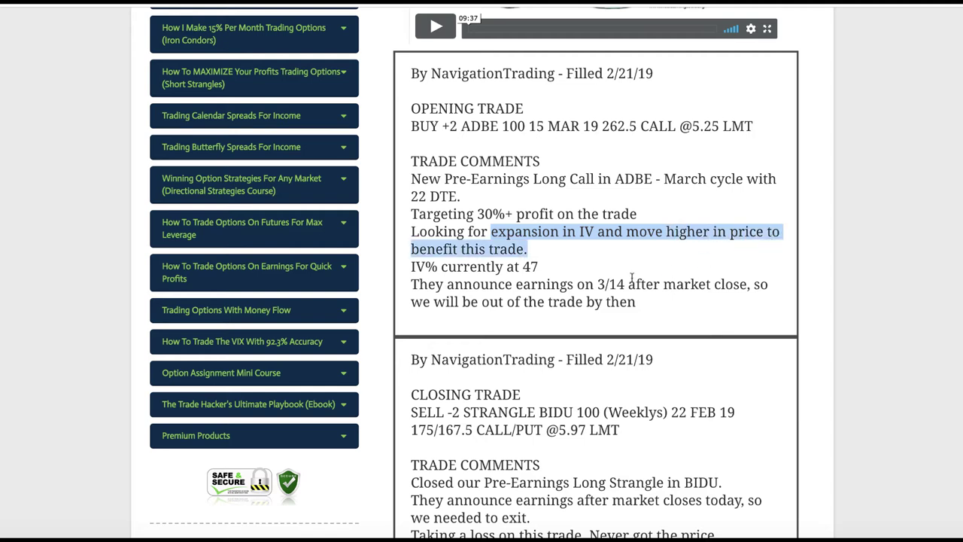
left_click_drag(599, 284, 629, 283)
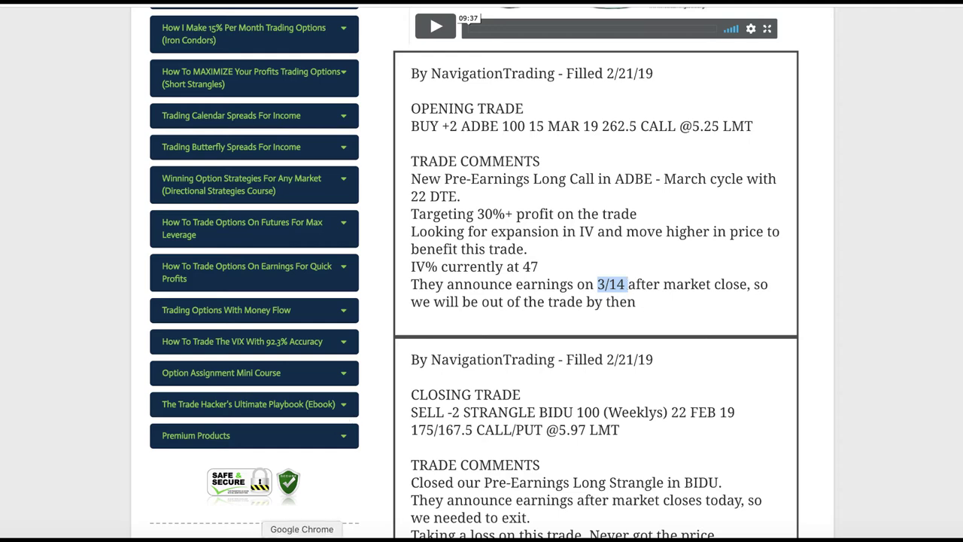
Switch to thinkorswim and view ADBE's price chart and the risk profile of its long call position
left_click(336, 537)
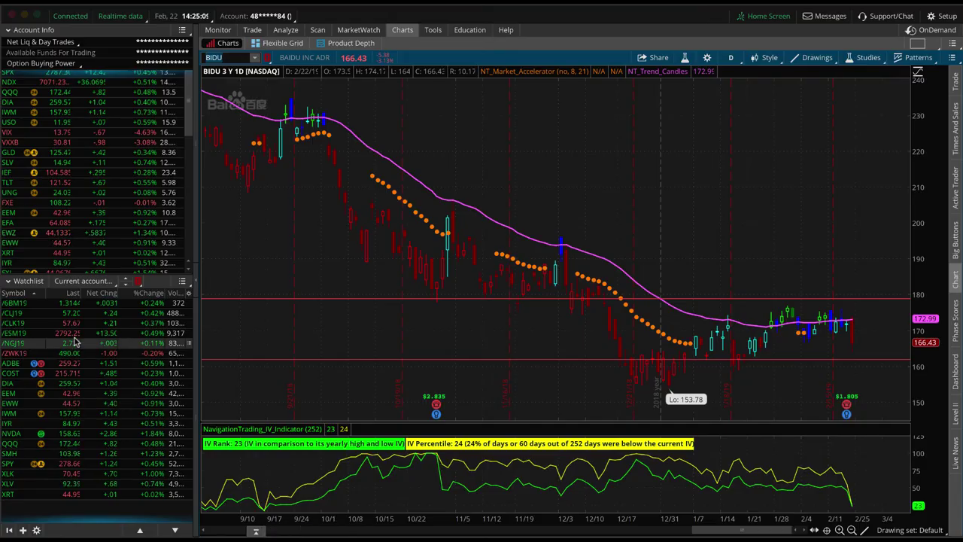
left_click(75, 362)
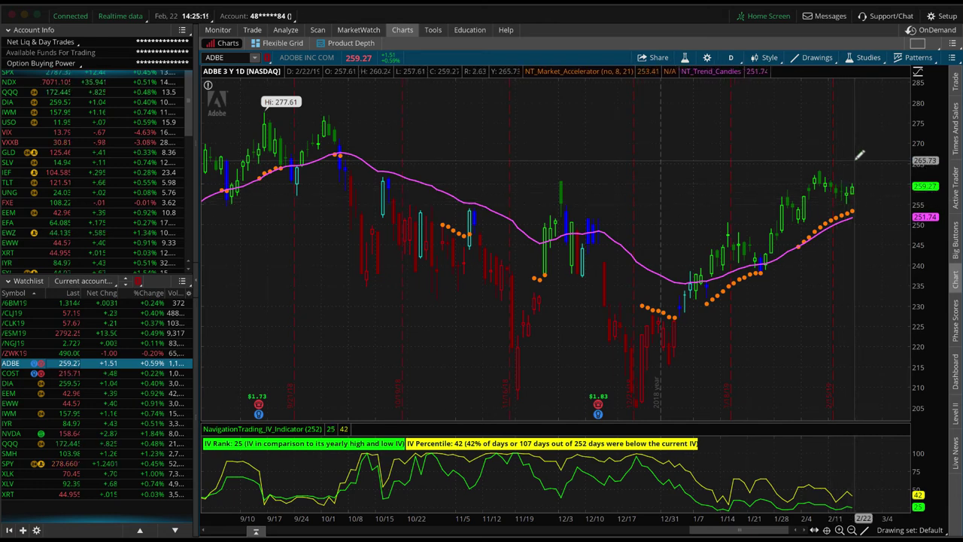
left_click(285, 29)
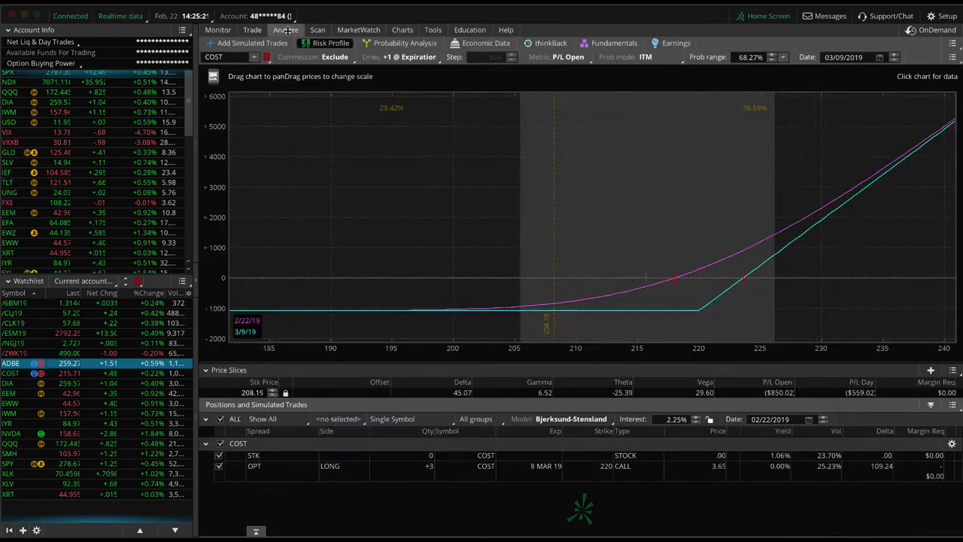
left_click_drag(573, 213, 563, 206)
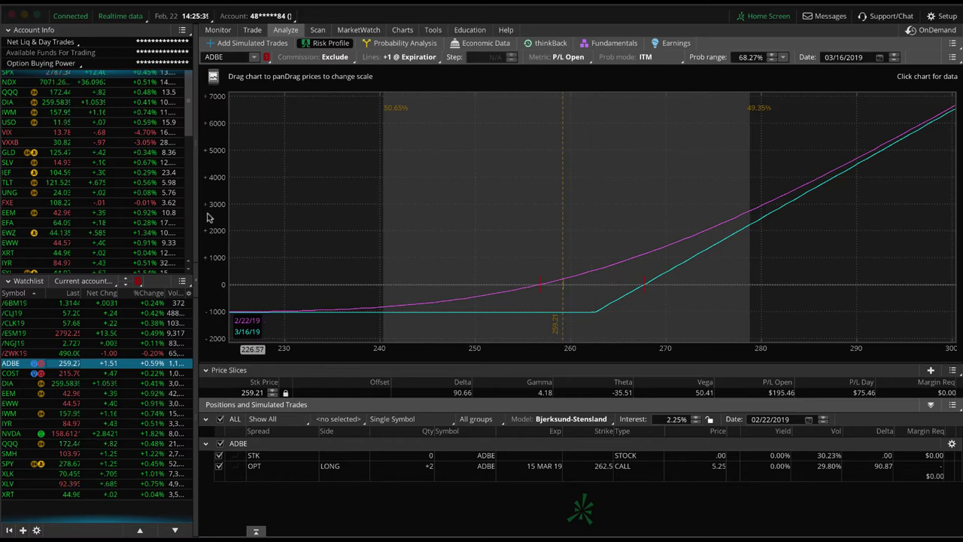
View the risk profiles of the /6BM19, /ESM19 and /NGJ19 positions, rescaling and repositioning the /6BM19 graph
left_click(157, 303)
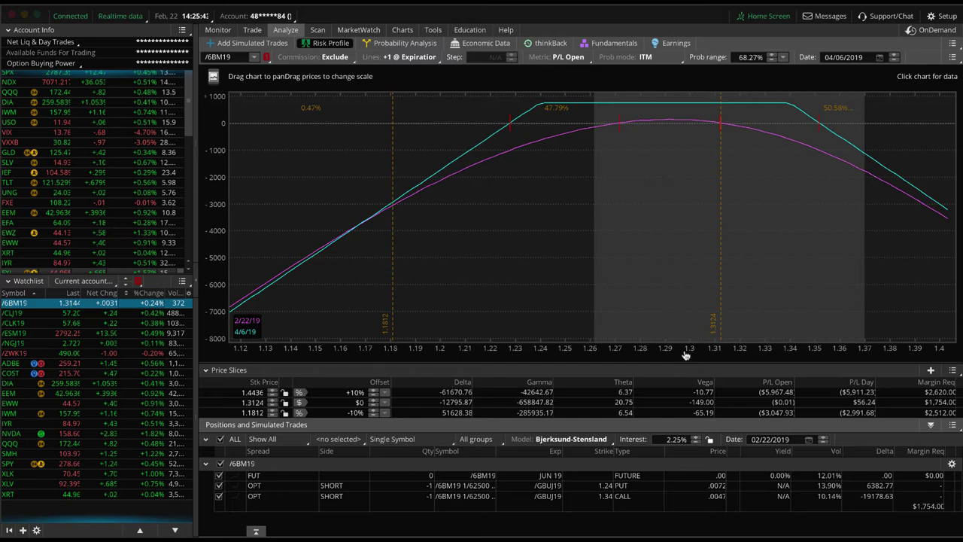
left_click_drag(686, 355, 795, 350)
left_click_drag(790, 301, 591, 304)
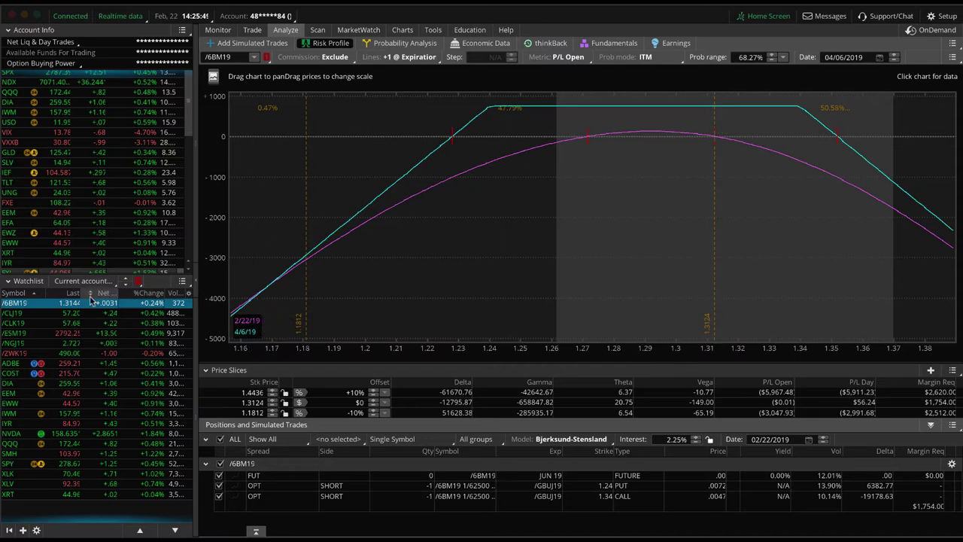
left_click(59, 333)
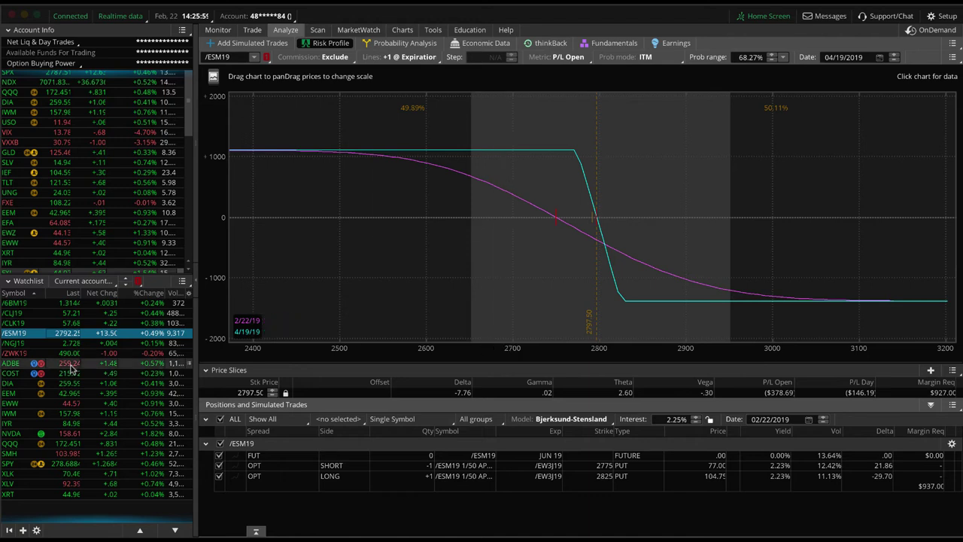
left_click(105, 344)
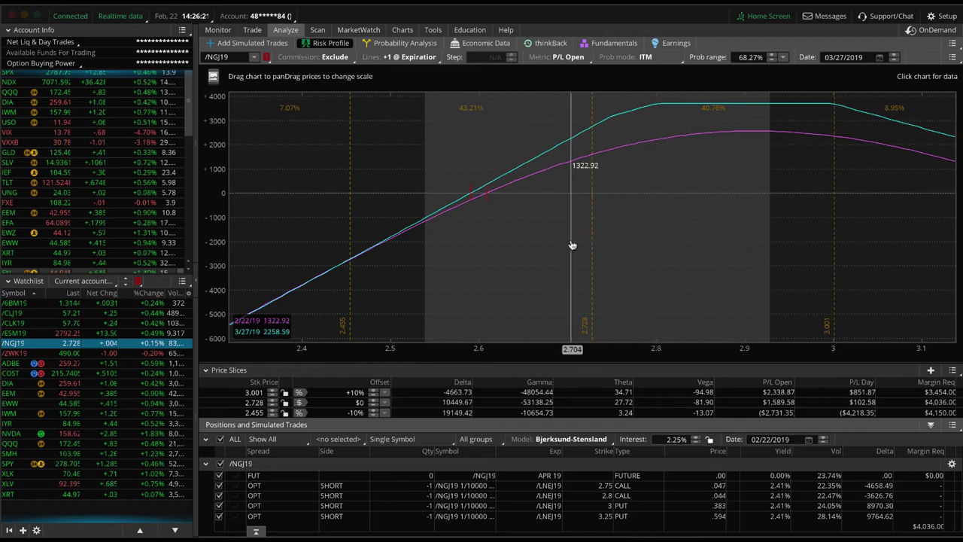
Compare the /NGJ19 trade page and positions with the front-month /NG futures, and view the /NGJ19 price chart
left_click(252, 30)
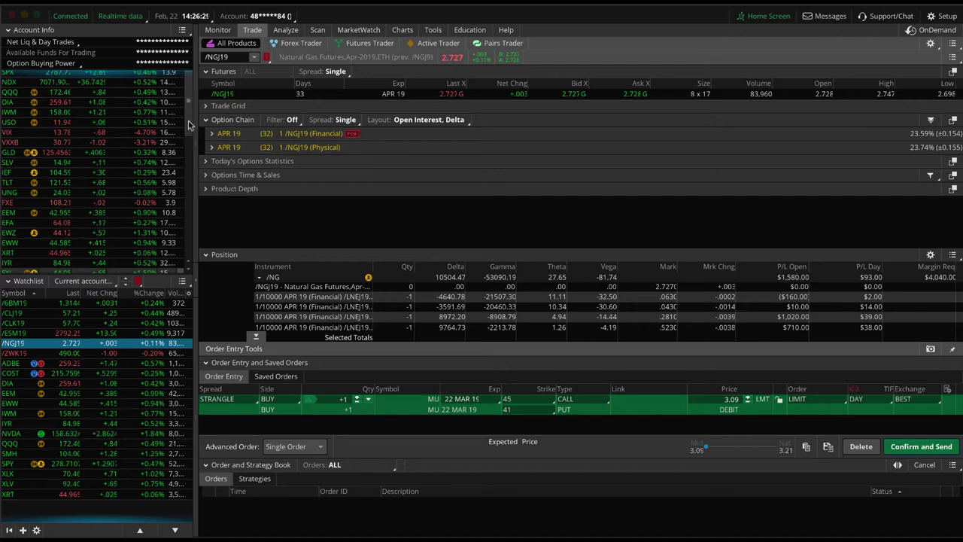
scroll(188, 158, "down", 5)
scroll(190, 172, "down", 3)
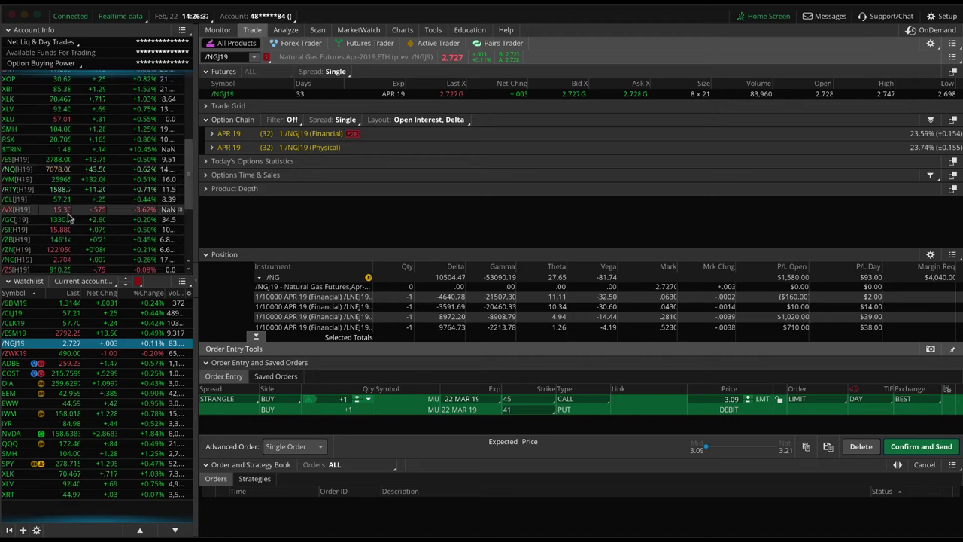
left_click(64, 261)
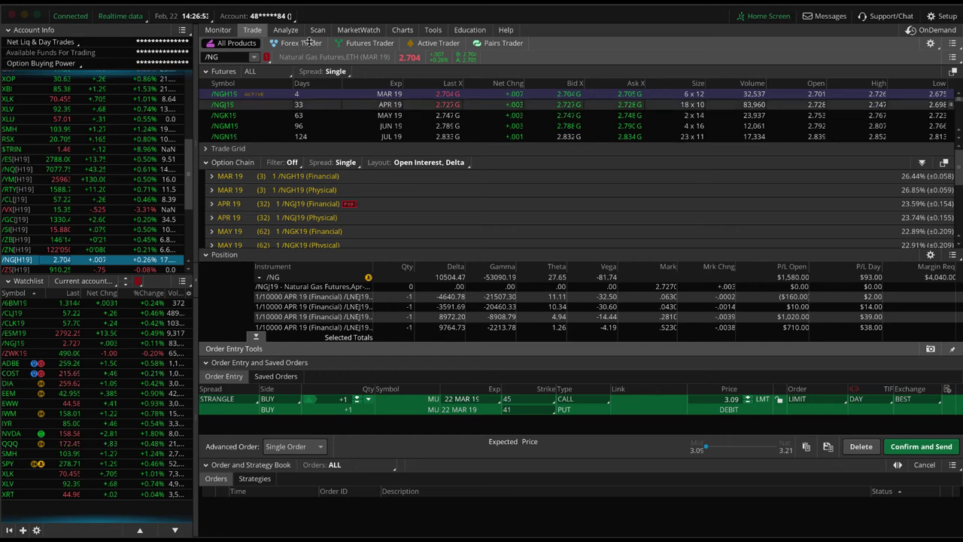
left_click(111, 343)
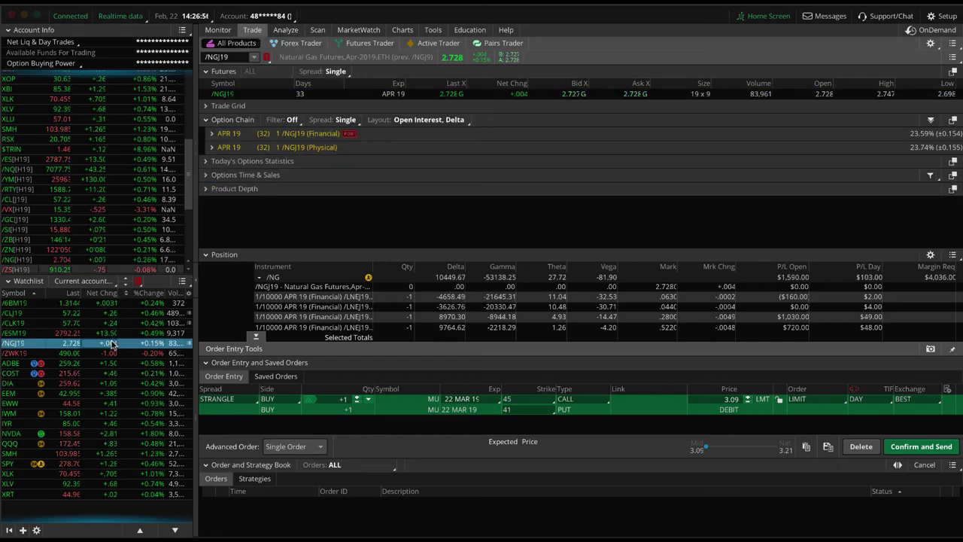
left_click(404, 29)
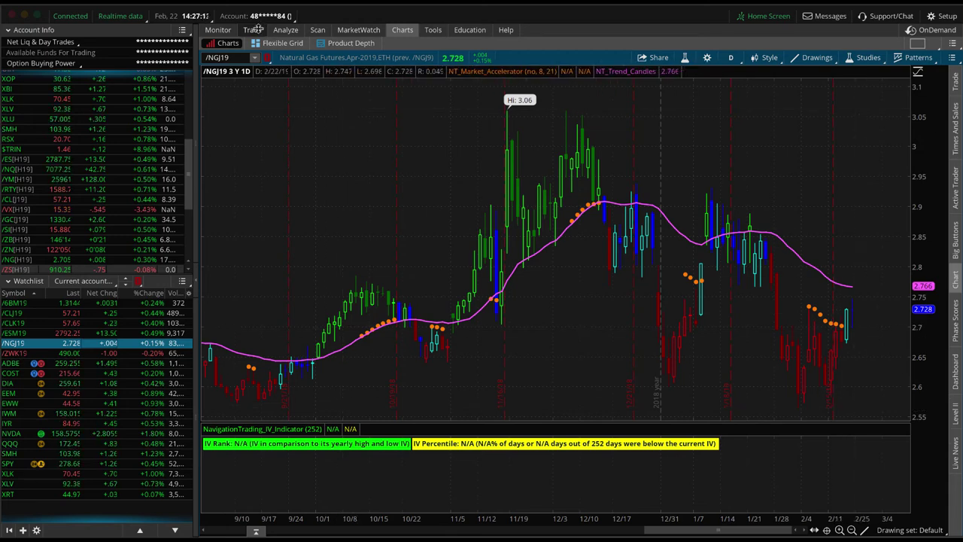
mouse_move(257, 29)
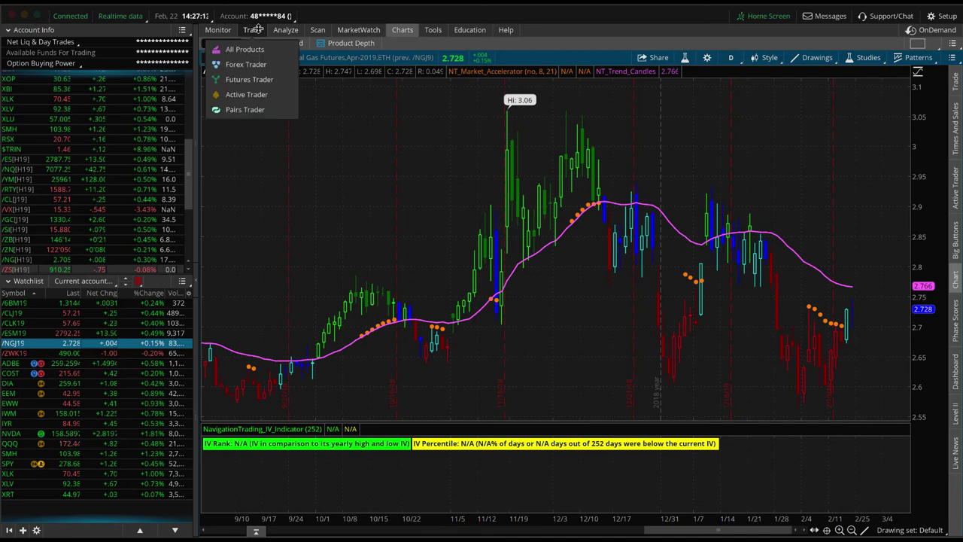
View the /ZWK19 price chart and examine DIA's price chart and call spread risk profile
left_click(86, 354)
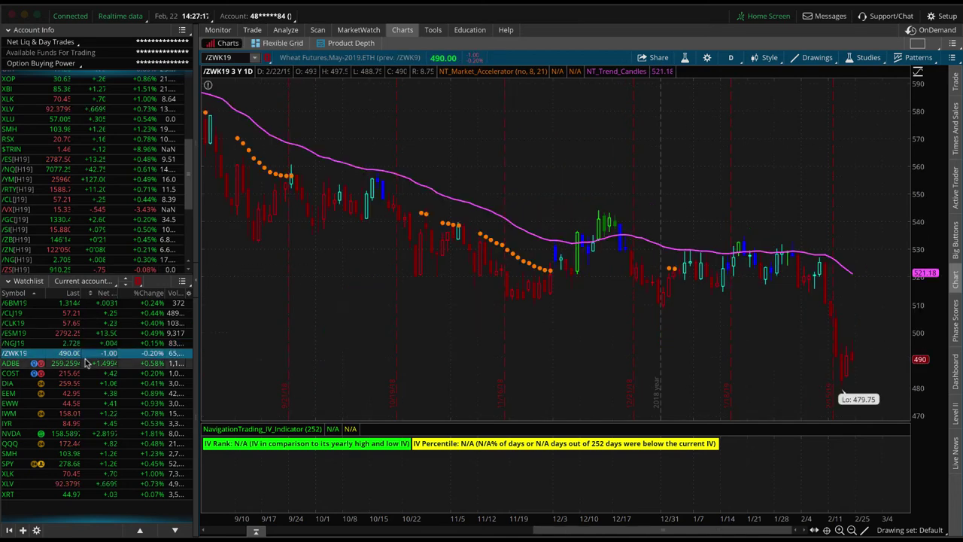
left_click(85, 383)
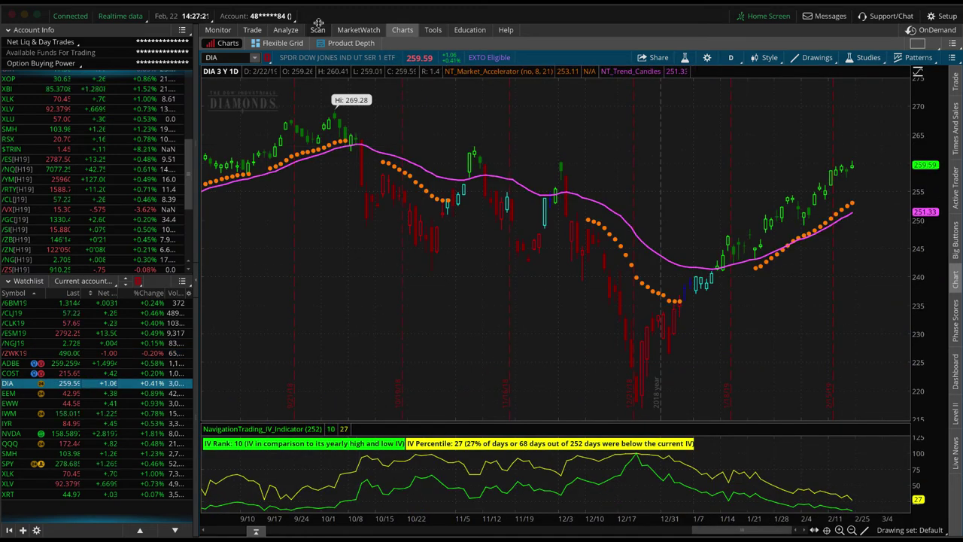
left_click(289, 30)
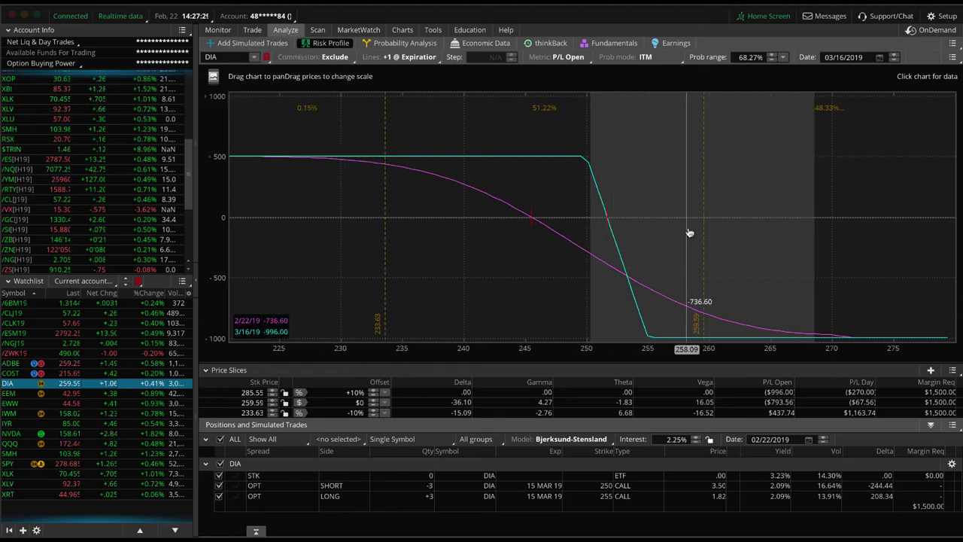
left_click(402, 29)
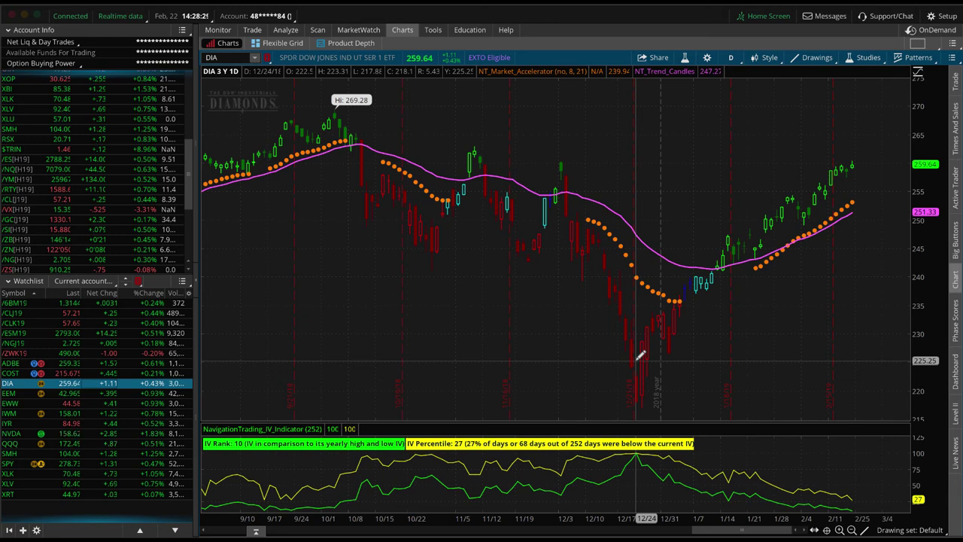
Check the EEM price chart and review the risk profiles of the EEM, EWW and IWM positions
left_click(154, 393)
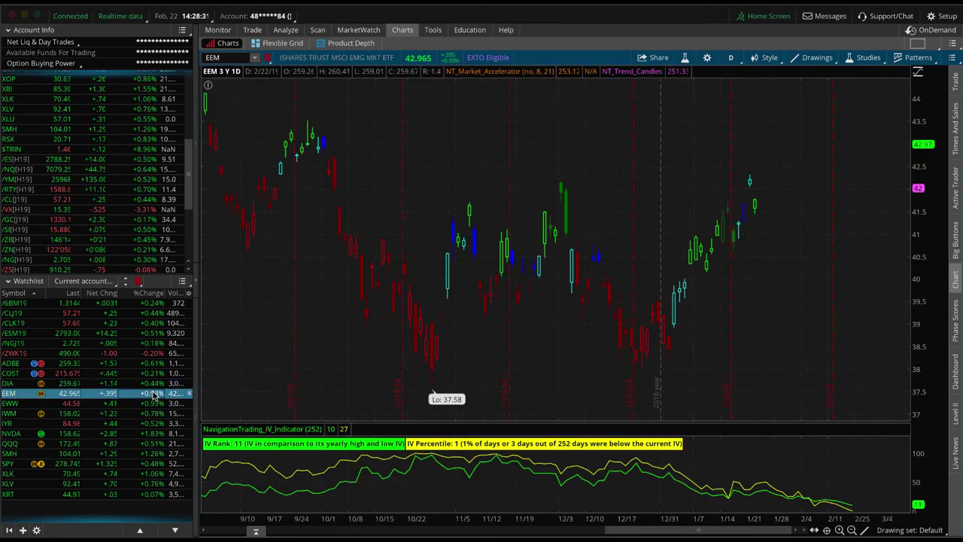
left_click(285, 30)
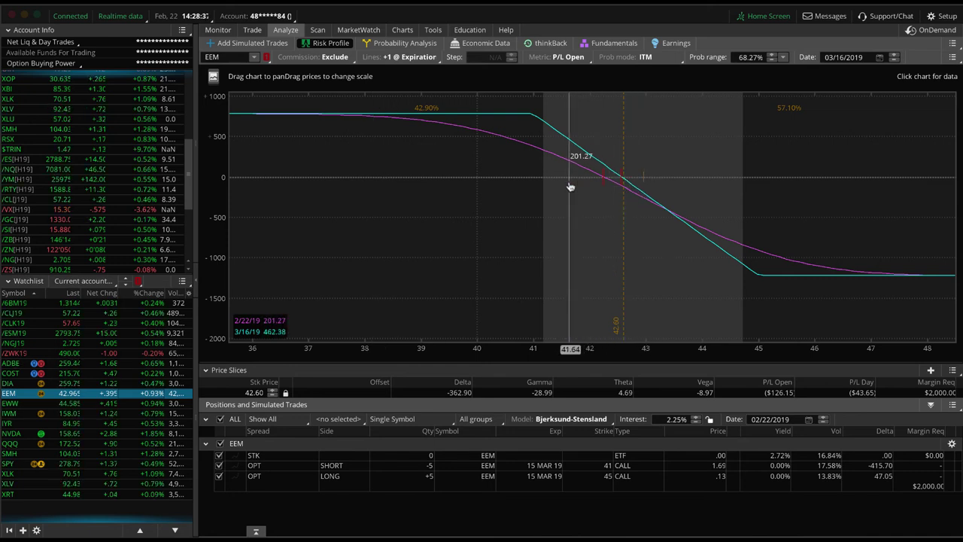
left_click(163, 403)
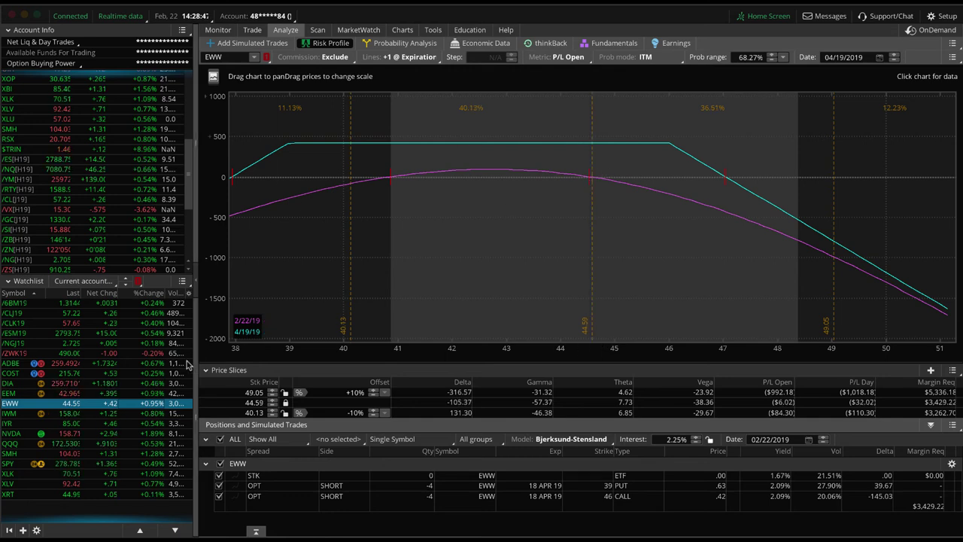
left_click(153, 418)
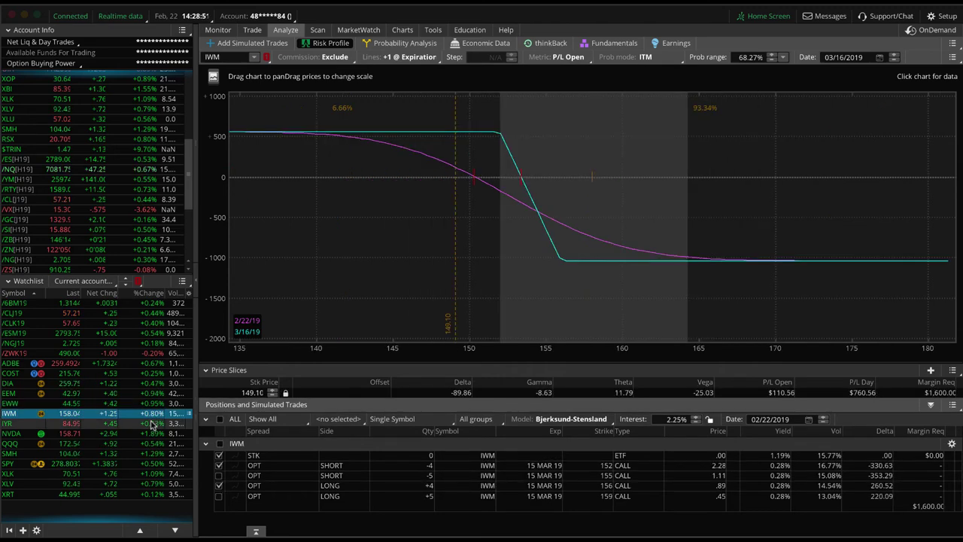
Open IYR's risk profile, rescale and recenter its graph, and enlarge the positions area to show all option legs
left_click(152, 425)
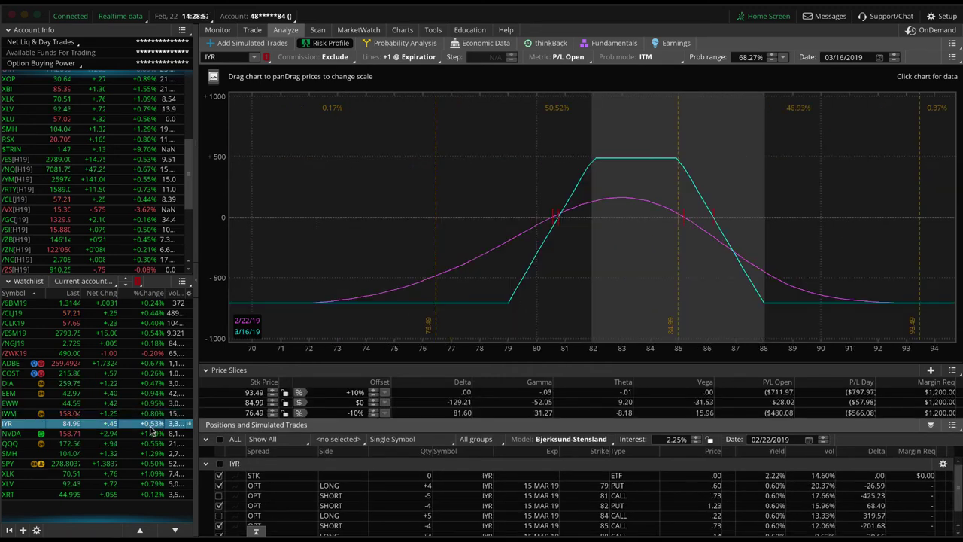
left_click_drag(647, 360, 748, 339)
left_click_drag(611, 314, 493, 315)
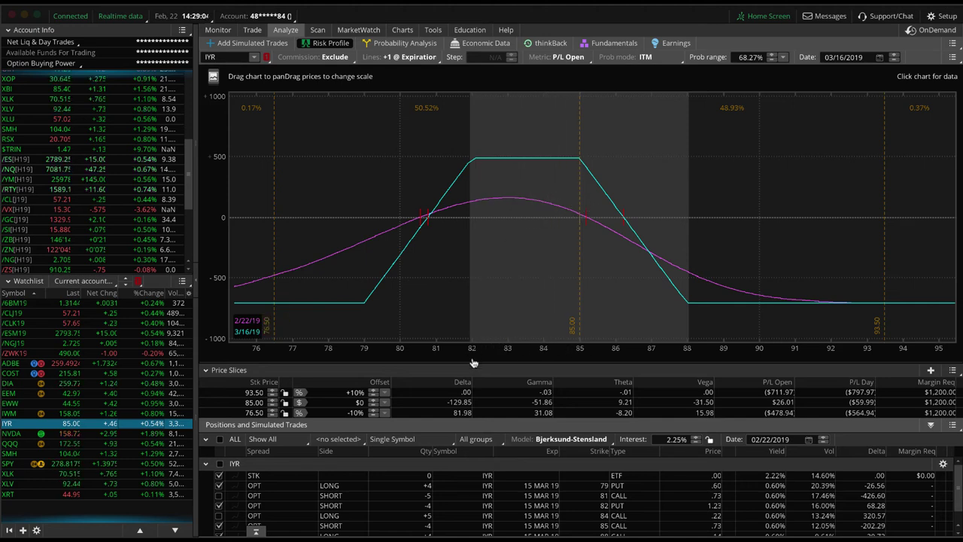
left_click_drag(473, 365, 472, 339)
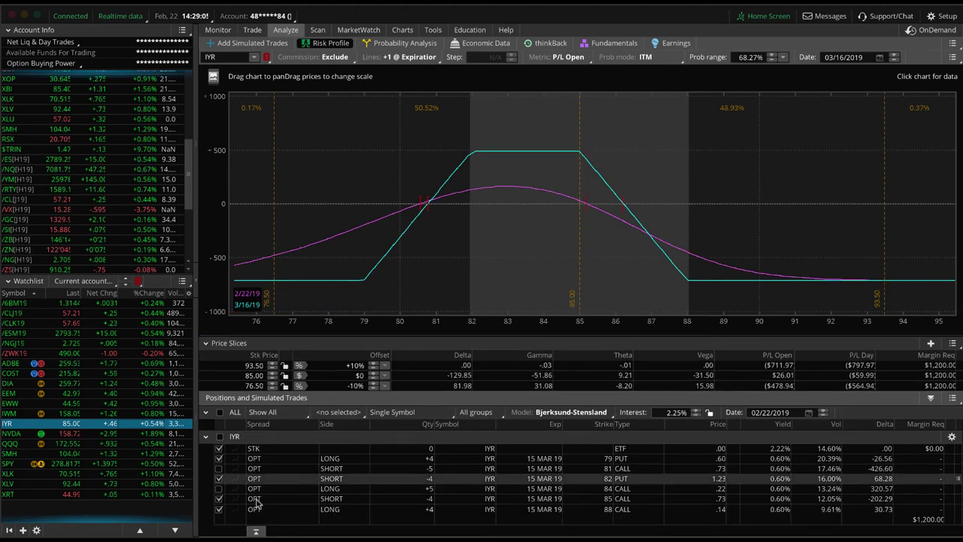
Isolate IYR's 81/84 call spread in the risk profile by including those calls and excluding the 79 put, 82 put, 85 call and 88 call
left_click(219, 510)
left_click(218, 498)
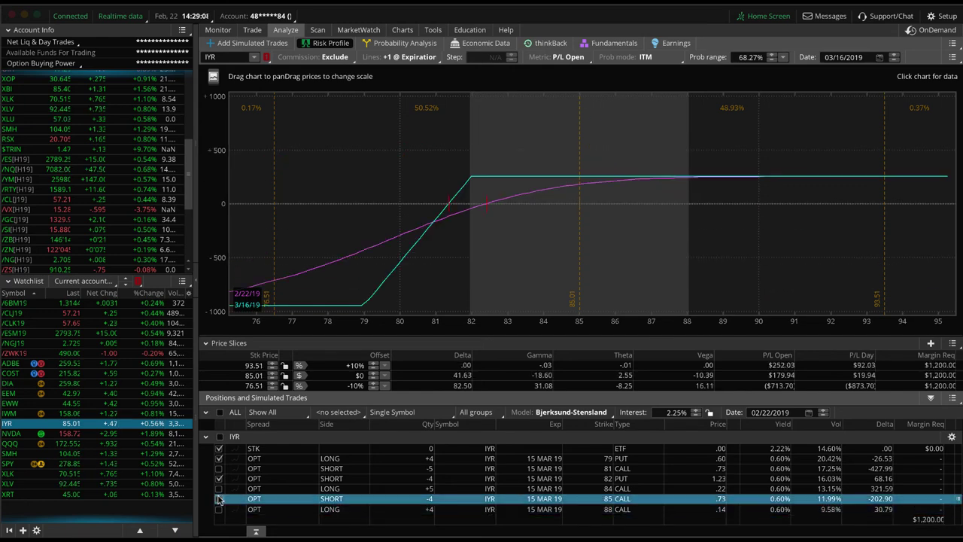
left_click(218, 489)
left_click(218, 478)
left_click(219, 468)
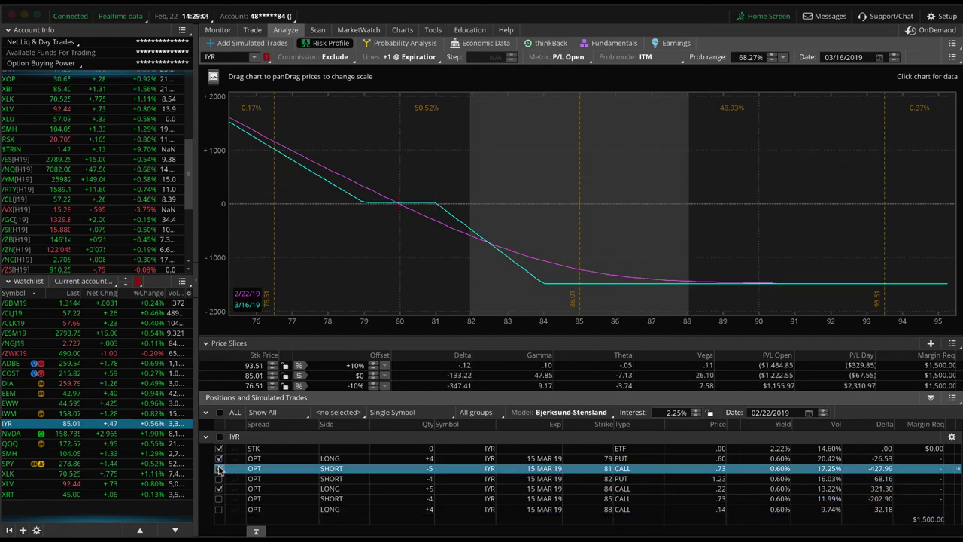
left_click(219, 458)
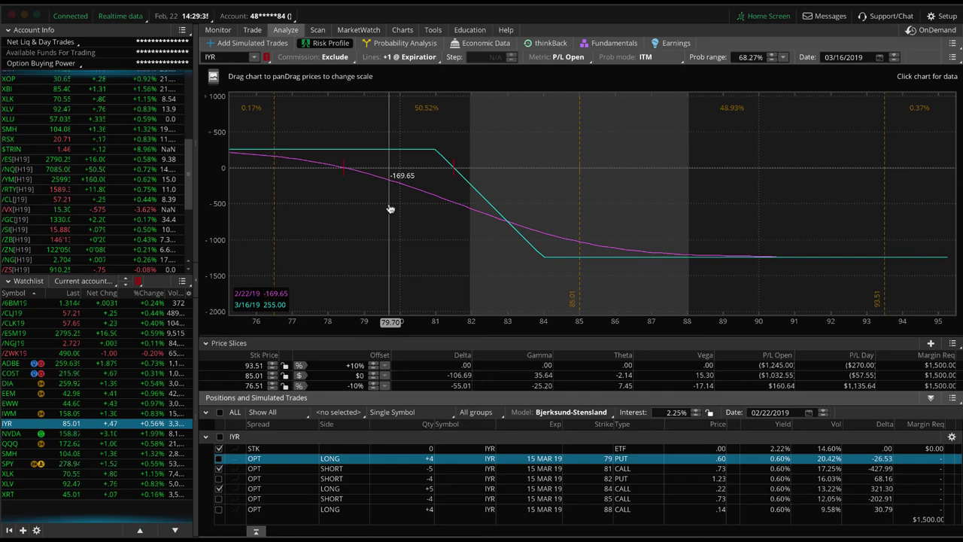
View NVDA's risk profile and isolate QQQ's 166/171 call spread by excluding the 172 and 175 calls
left_click(141, 435)
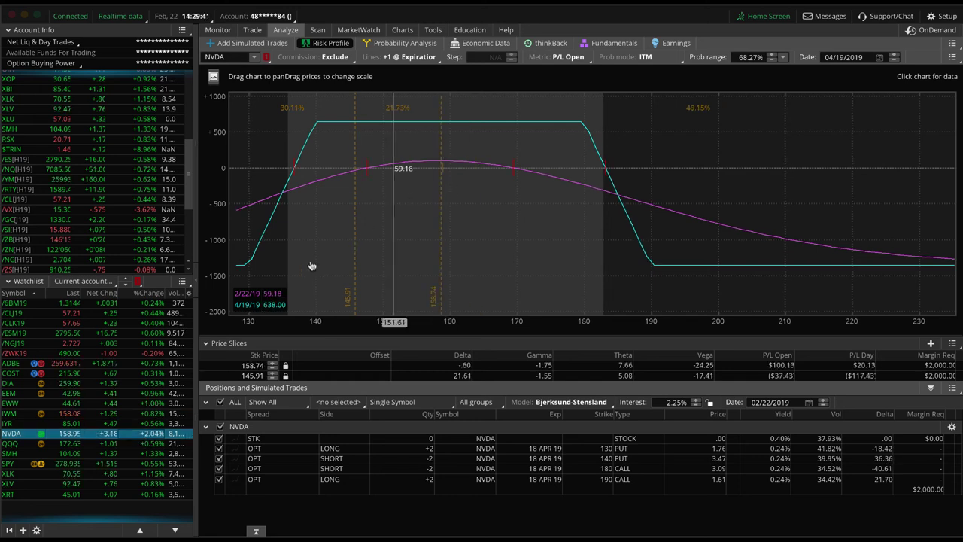
left_click(150, 444)
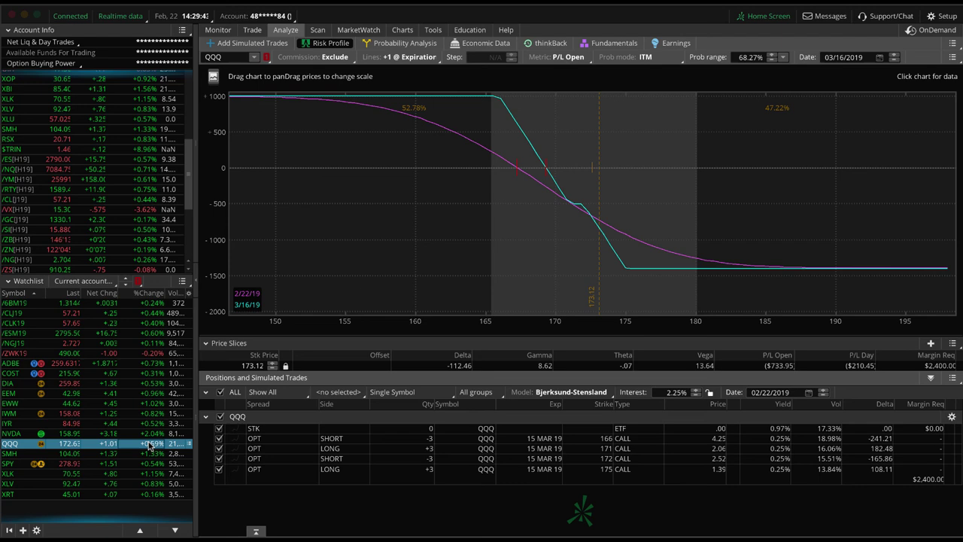
left_click(219, 458)
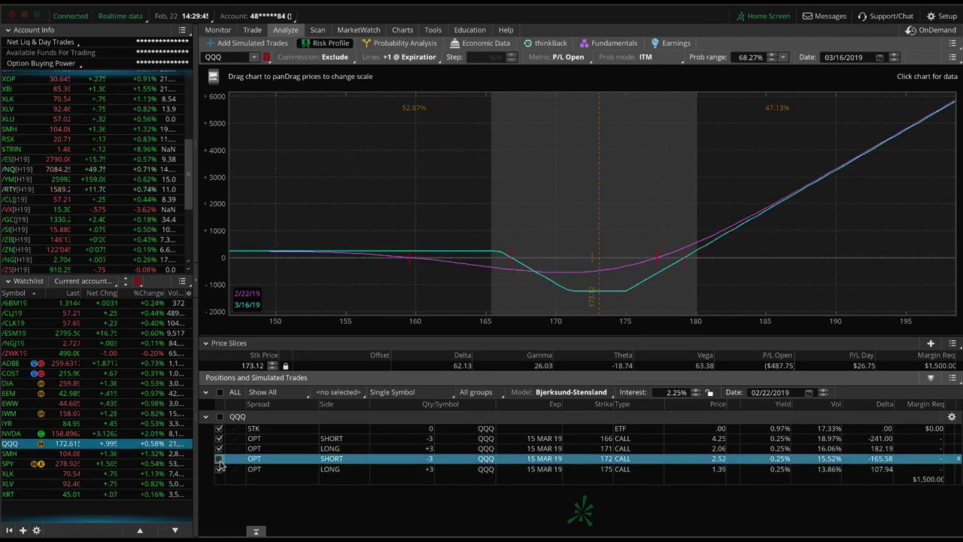
left_click(219, 469)
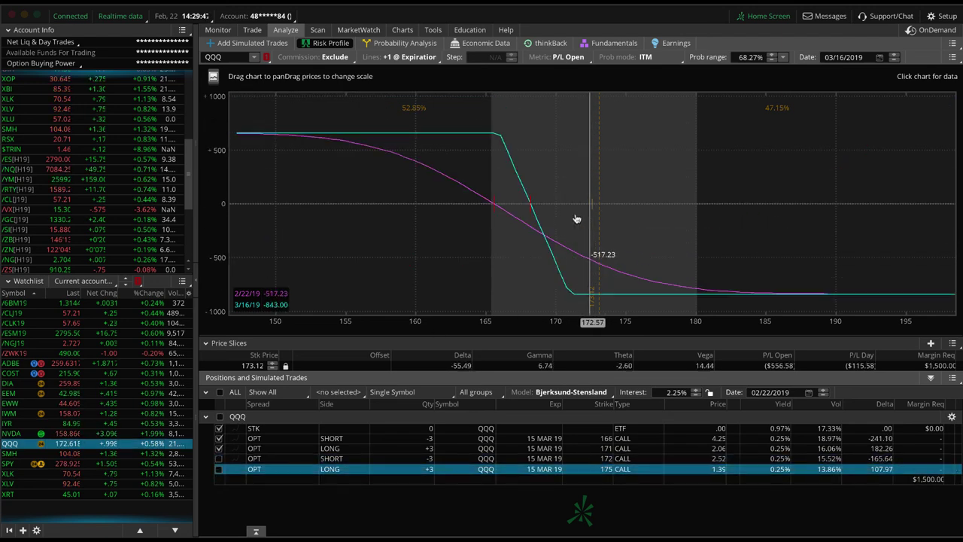
Isolate QQQ's 172/175 call spread by including those calls and excluding the 166 and 171 calls, and view SMH's risk profile
left_click(219, 469)
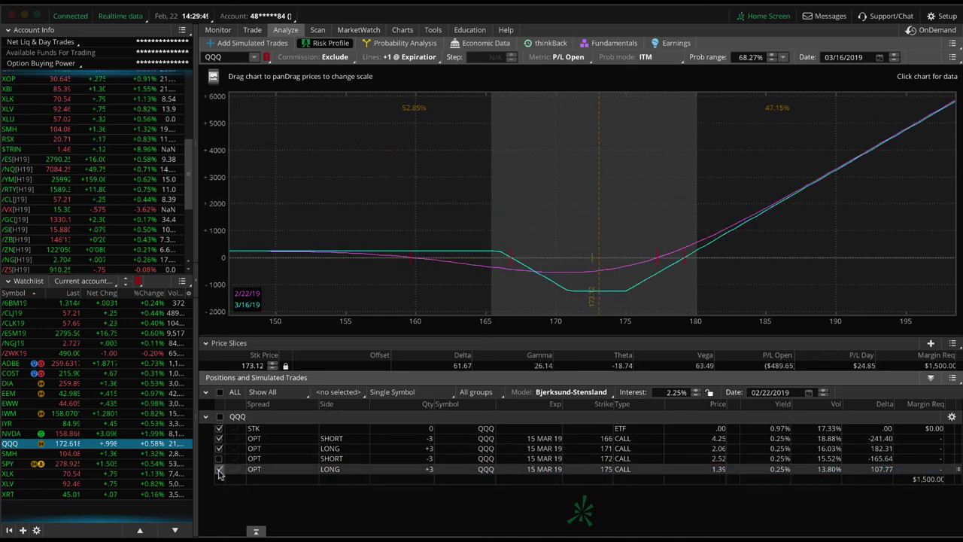
left_click(219, 458)
left_click(219, 448)
left_click(219, 438)
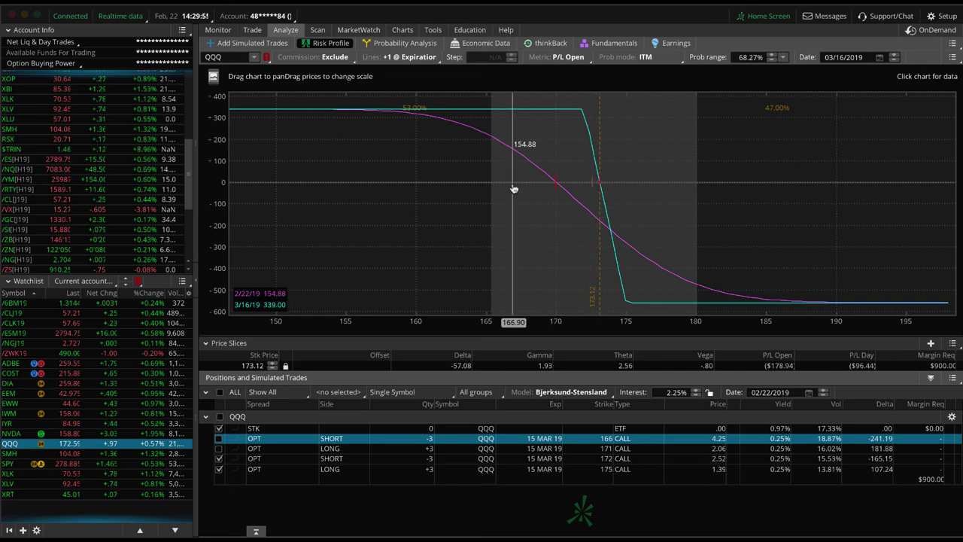
left_click(124, 456)
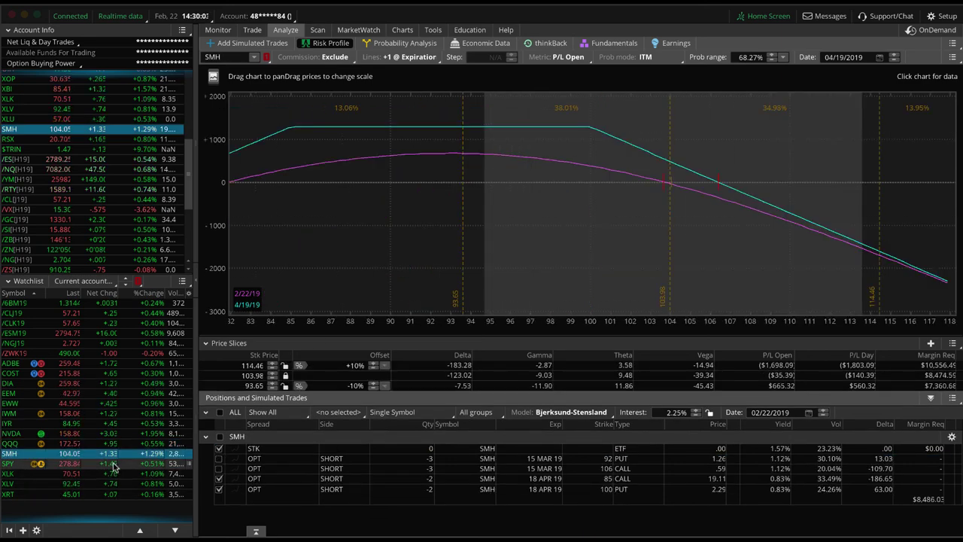
Open SPY's risk profile and isolate its 274/277 call spread, excluding the 257 and 260 puts and the 279 and 282 calls
left_click(112, 465)
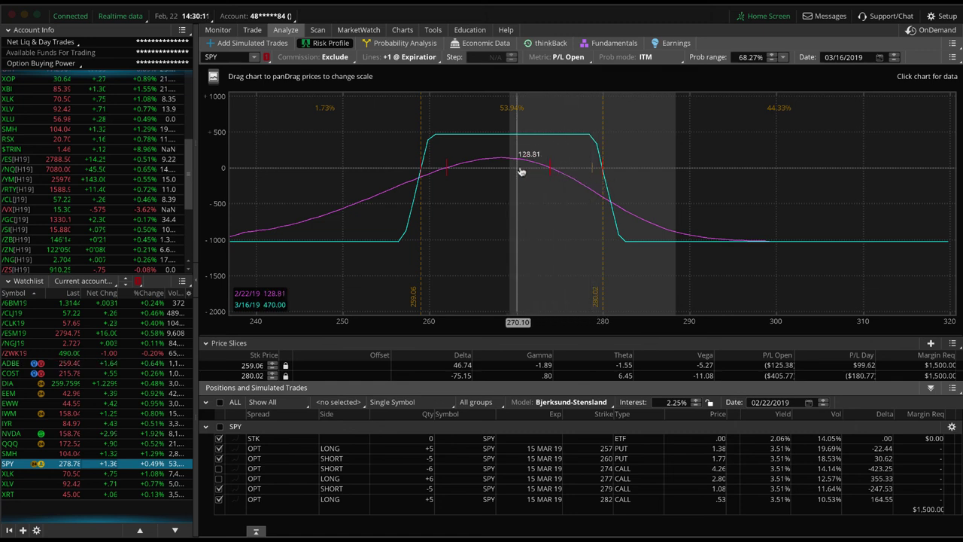
left_click(219, 499)
left_click(219, 488)
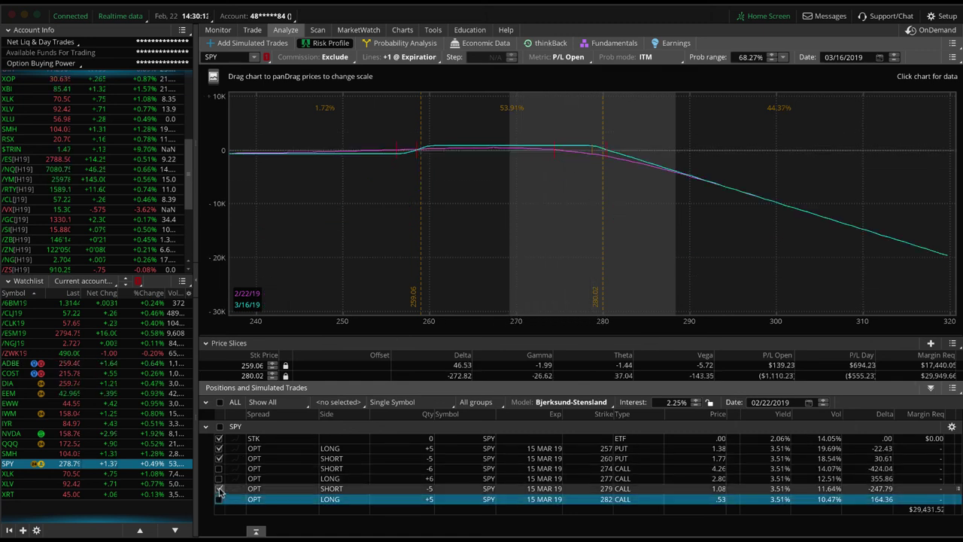
left_click(218, 479)
left_click(219, 468)
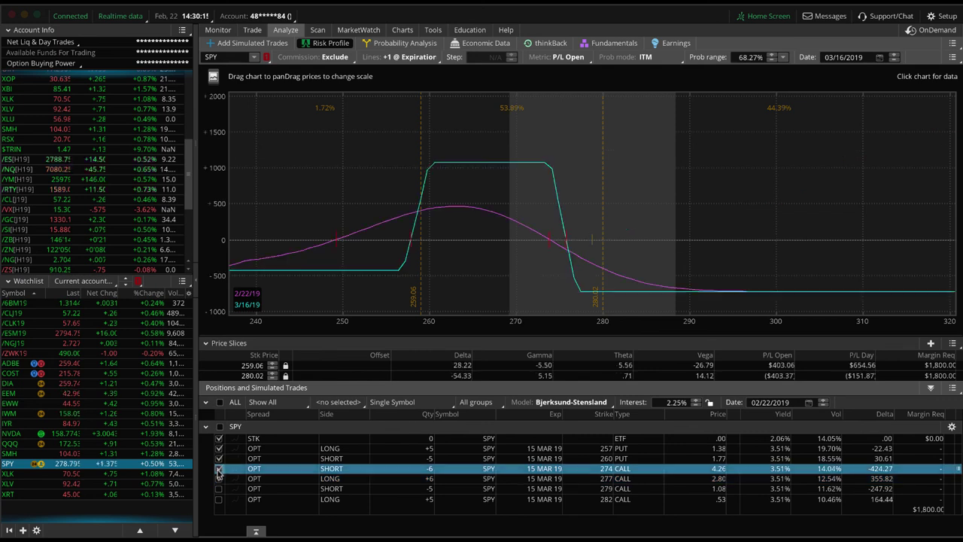
left_click(219, 458)
left_click(219, 448)
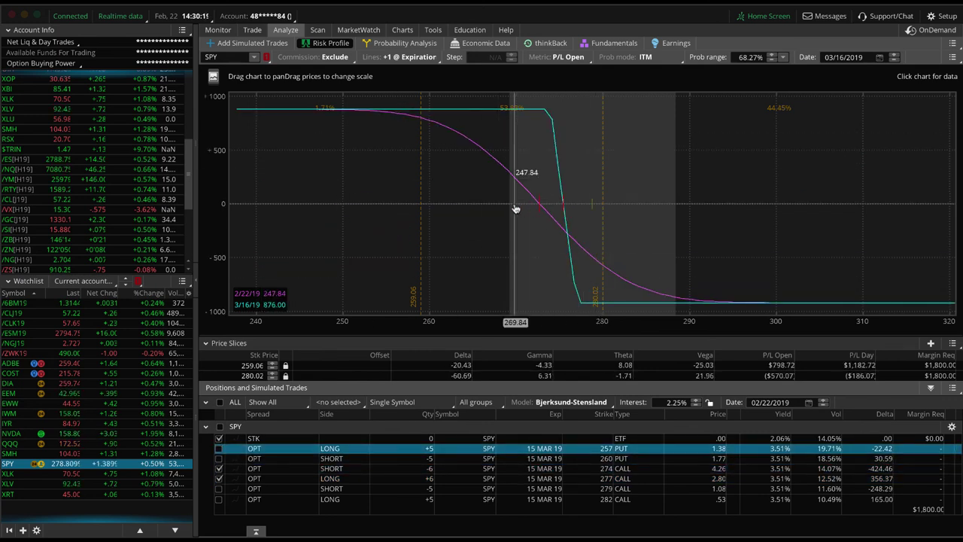
Review the risk profiles of XLK, XLV and XRT, and move XRT's price slice to about 45.01
left_click(139, 473)
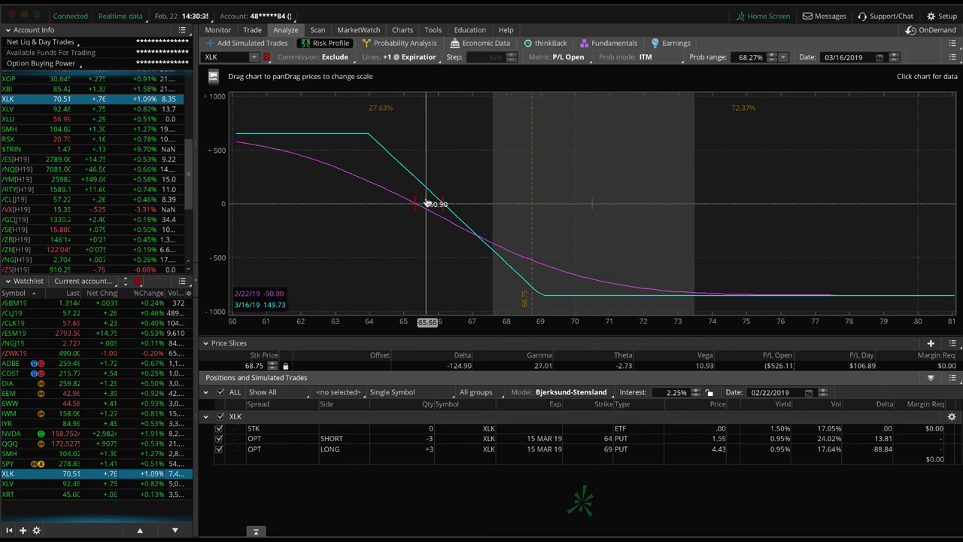
left_click(157, 483)
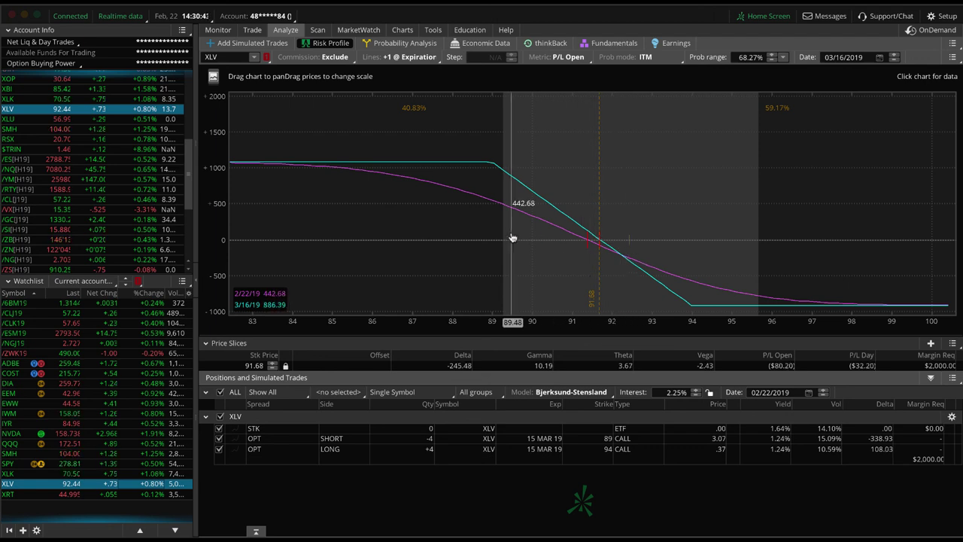
left_click(154, 498)
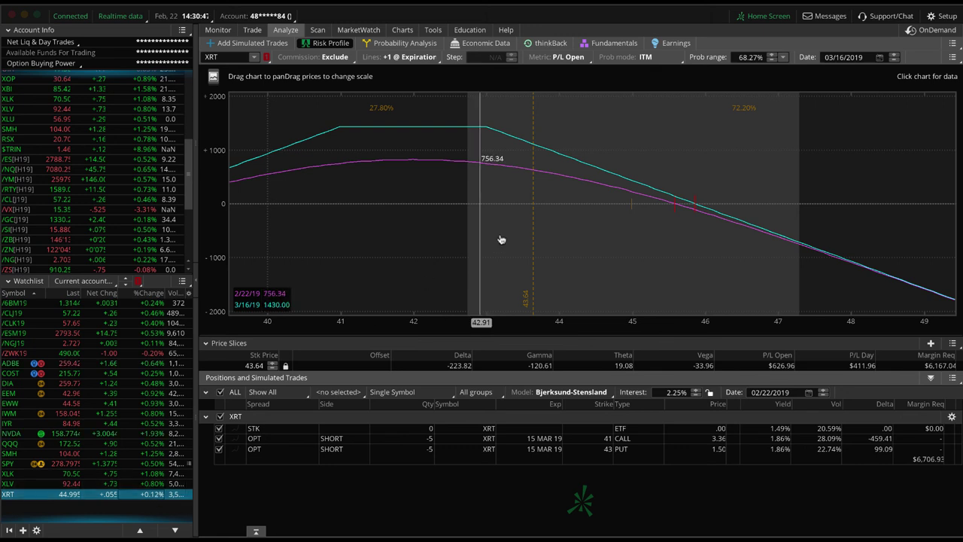
left_click(634, 220)
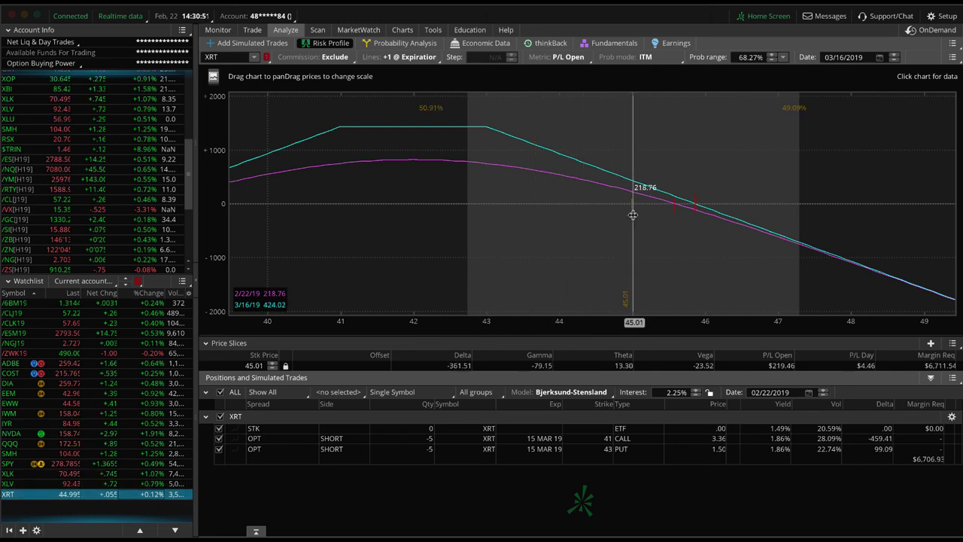